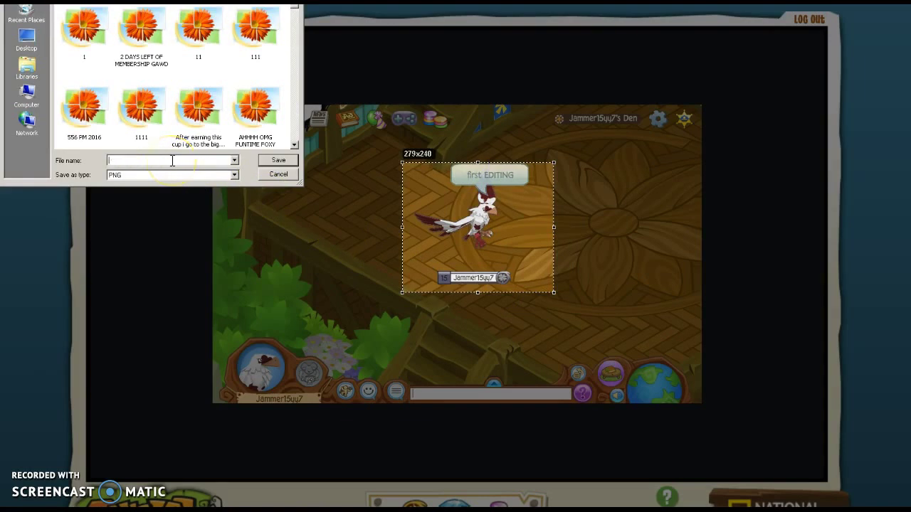
- Save the captured area around the eagle as a PNG named EDIT
type("EDIT")
left_click(274, 163)
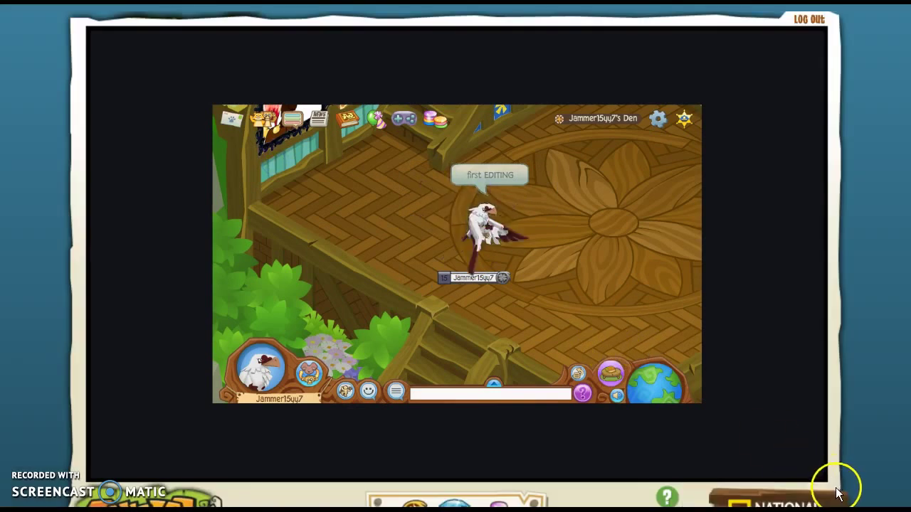
- Send "ok now" and a second short message in the den chat
left_click(457, 394)
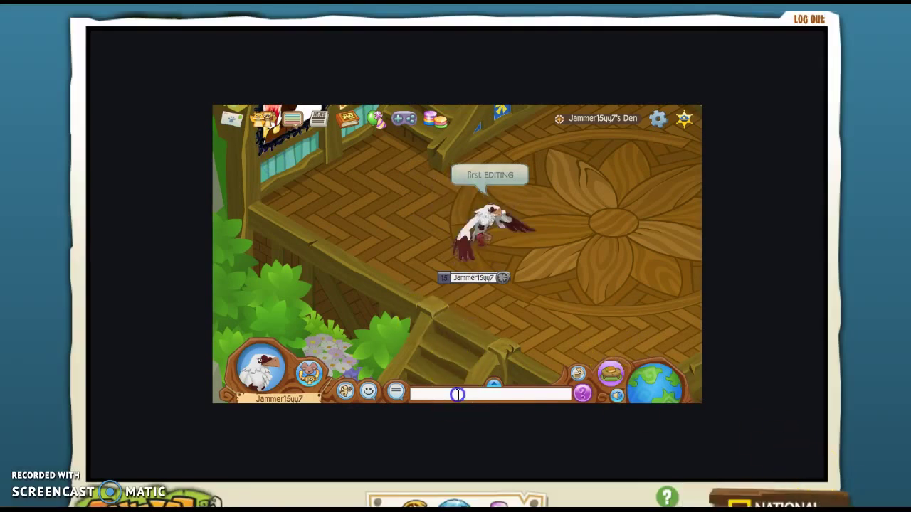
type("ok n")
key("Return")
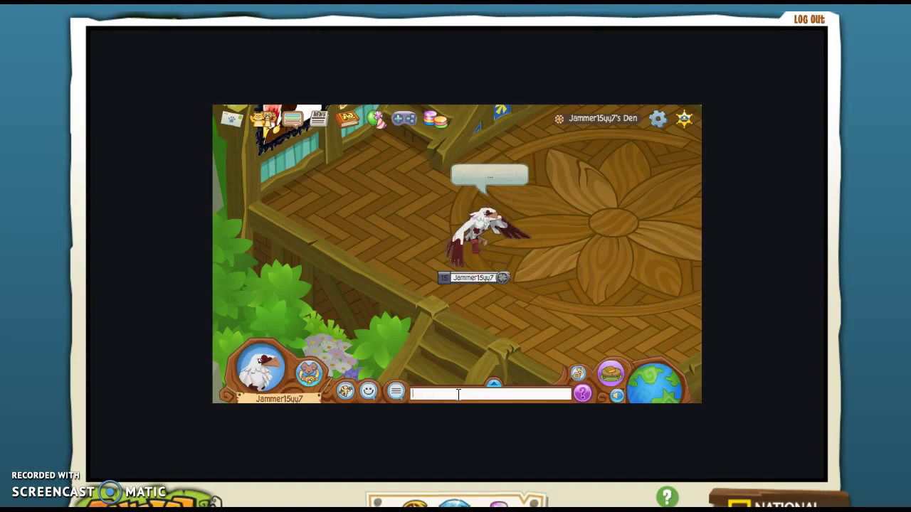
left_click(444, 394)
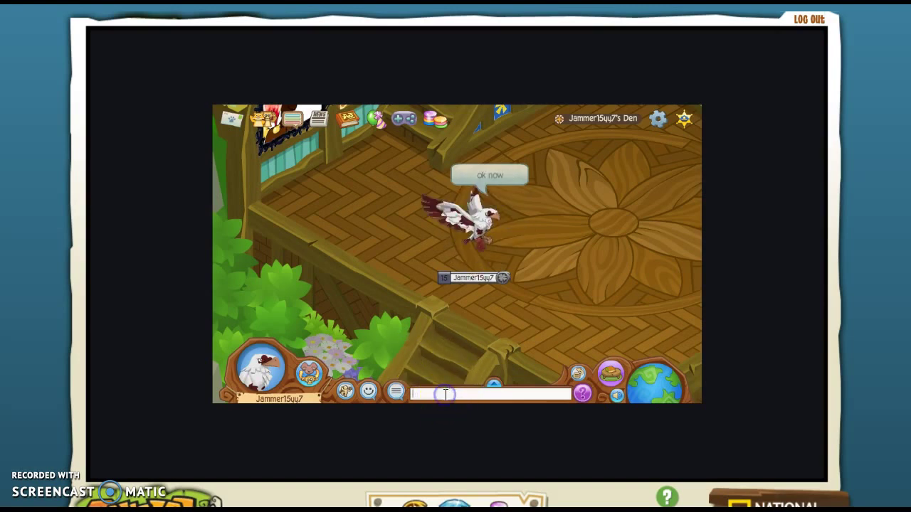
type("k")
key("Return")
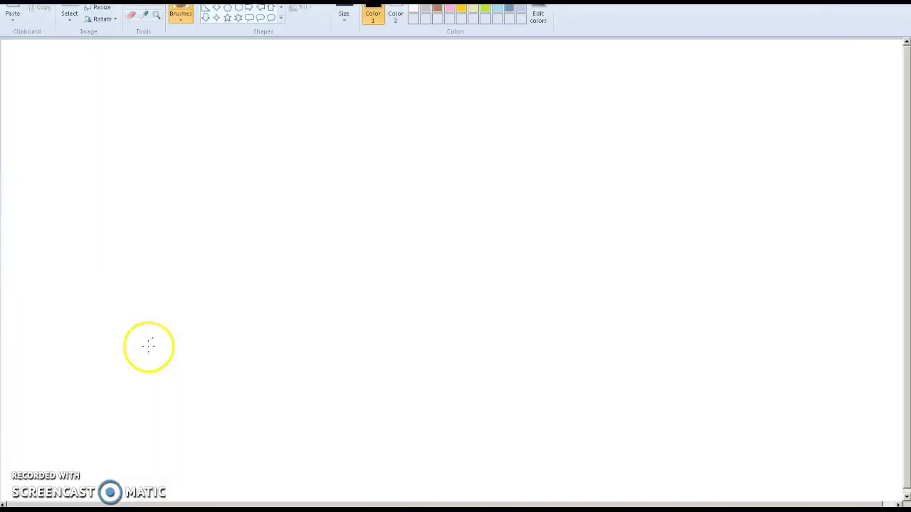
- Switch to Paint and try to paste the picture EDIT from the Lightshot folder onto the blank canvas
left_click(13, 21)
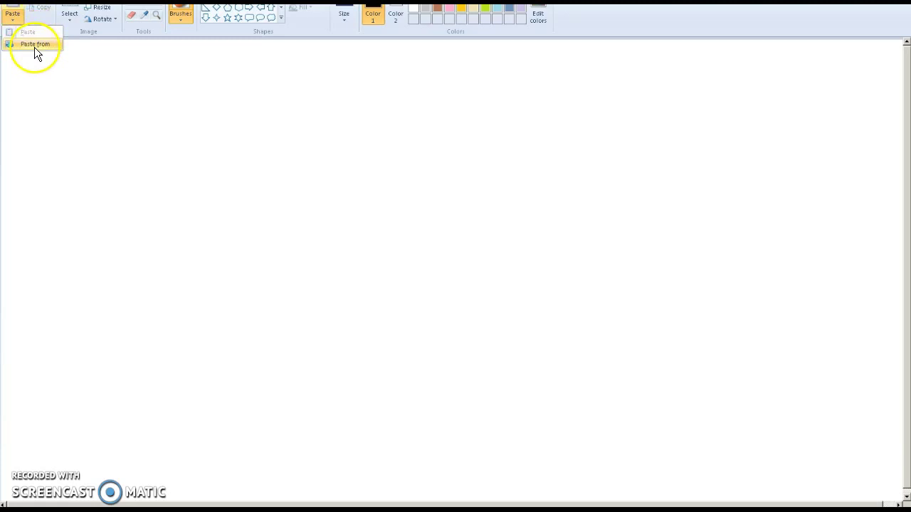
left_click(34, 47)
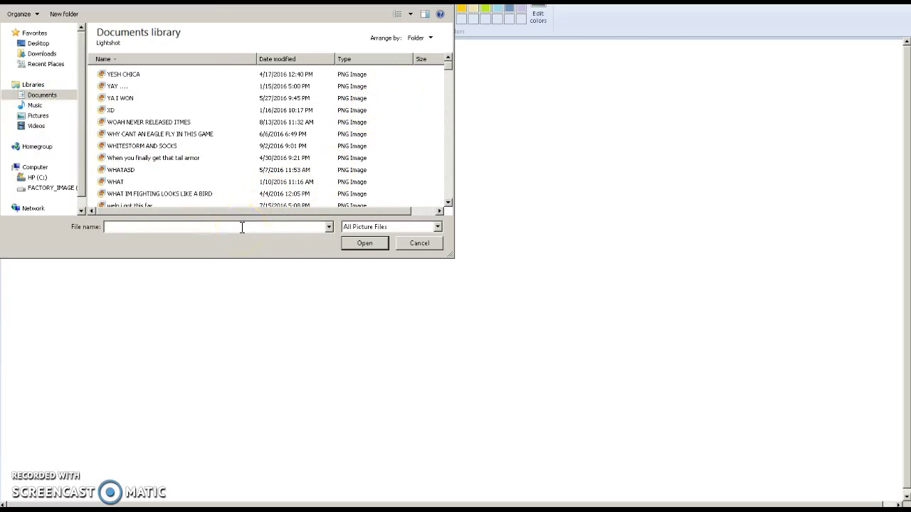
type("EDIT")
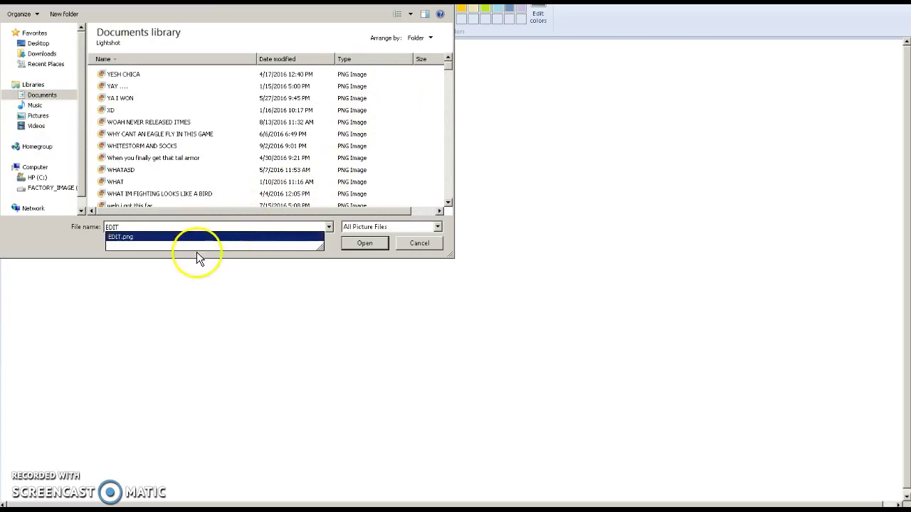
left_click(362, 246)
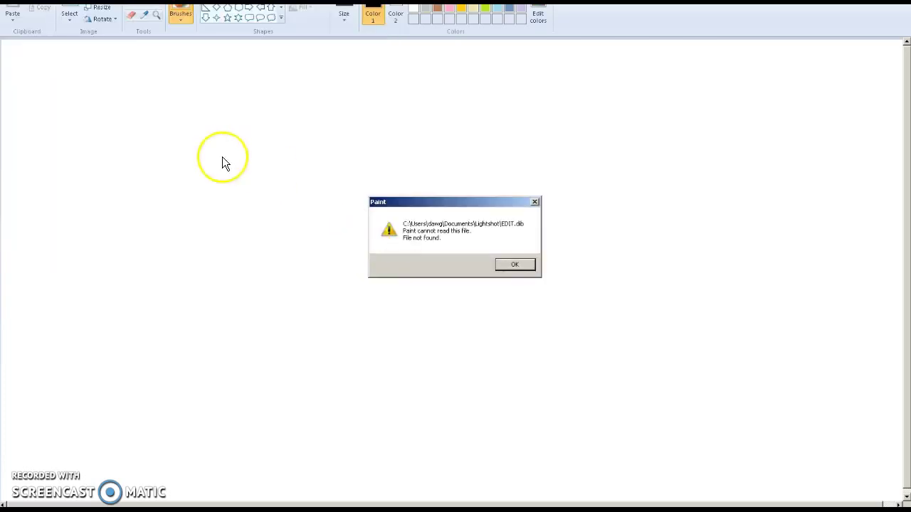
left_click(503, 267)
- Paste EDIT.png from the Documents library's Lightshot folder and enlarge it proportionally to about twice its size
left_click(13, 22)
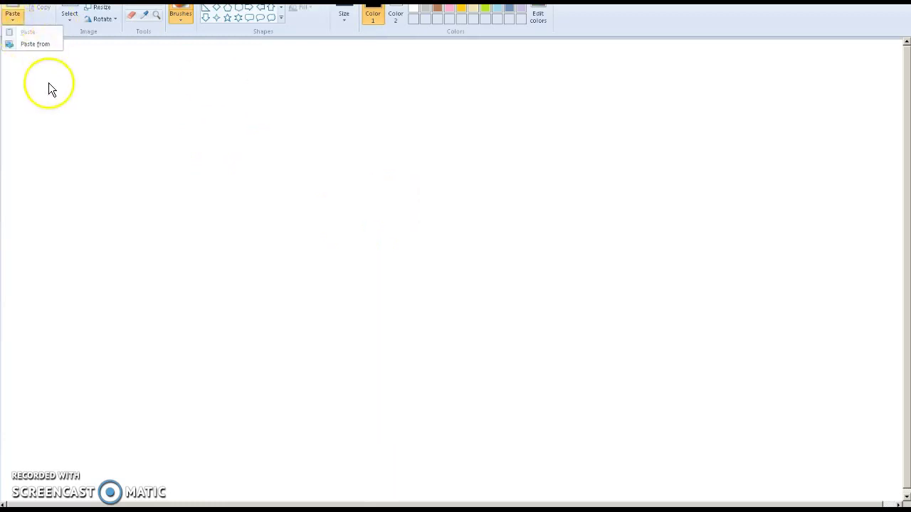
type("light")
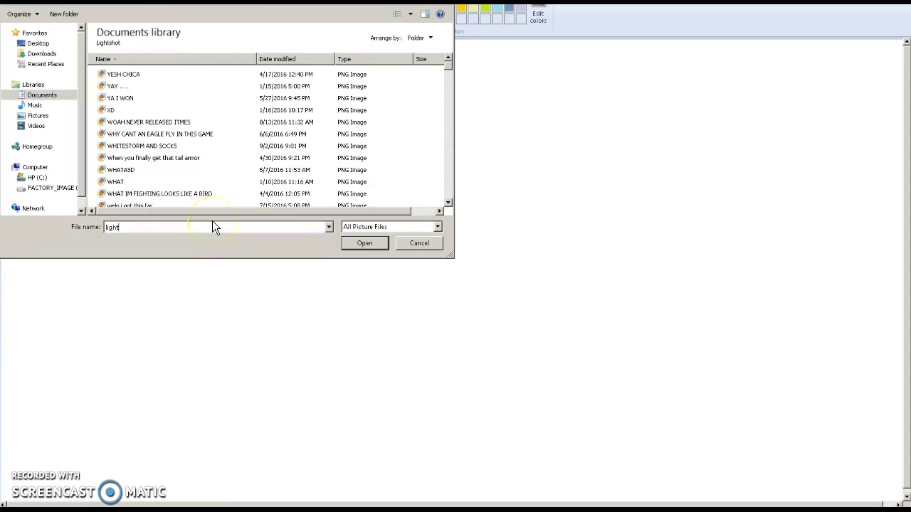
left_click_drag(449, 69, 448, 201)
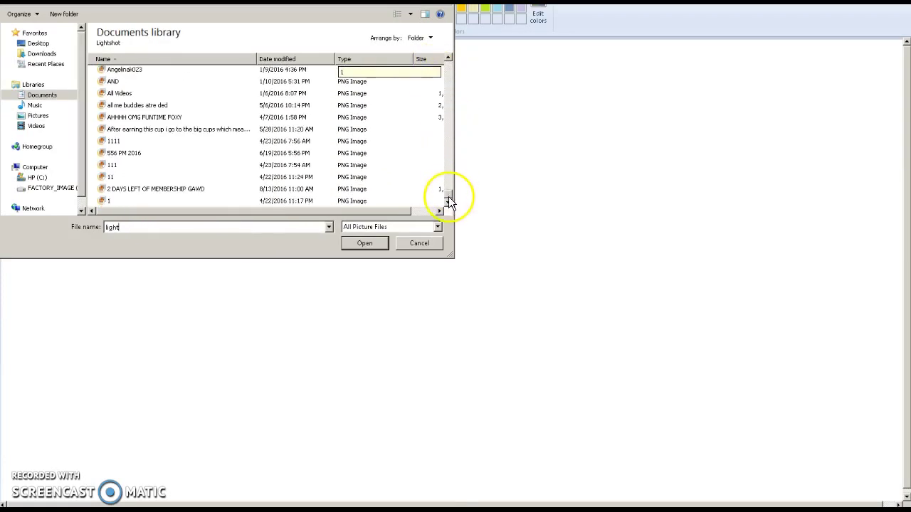
left_click(39, 98)
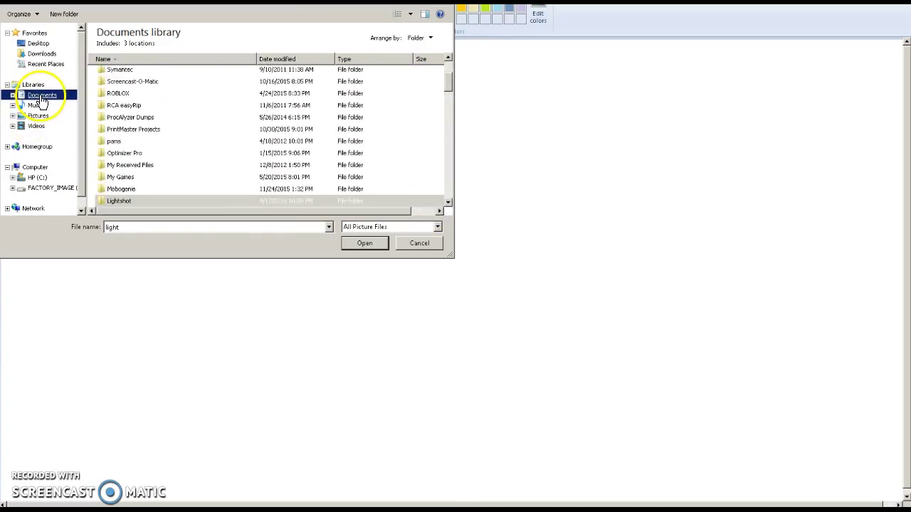
double_click(136, 201)
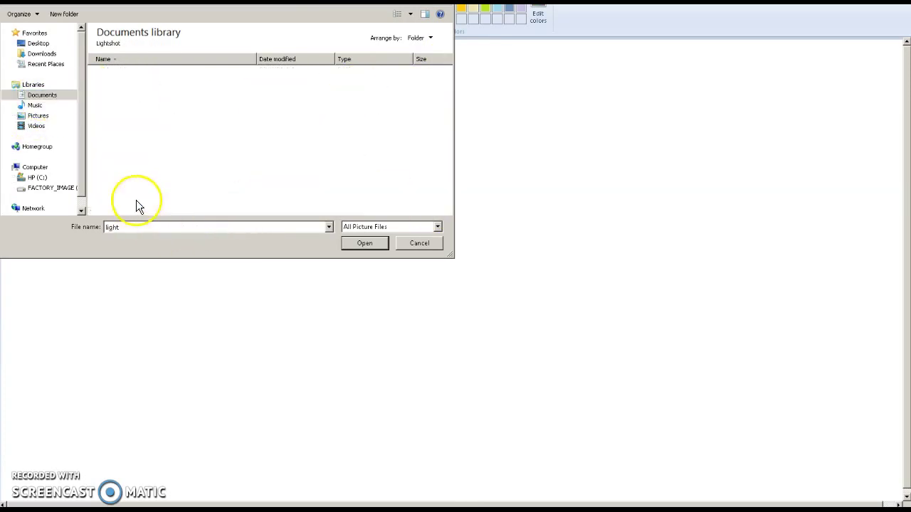
type("edit")
left_click(150, 242)
left_click(365, 244)
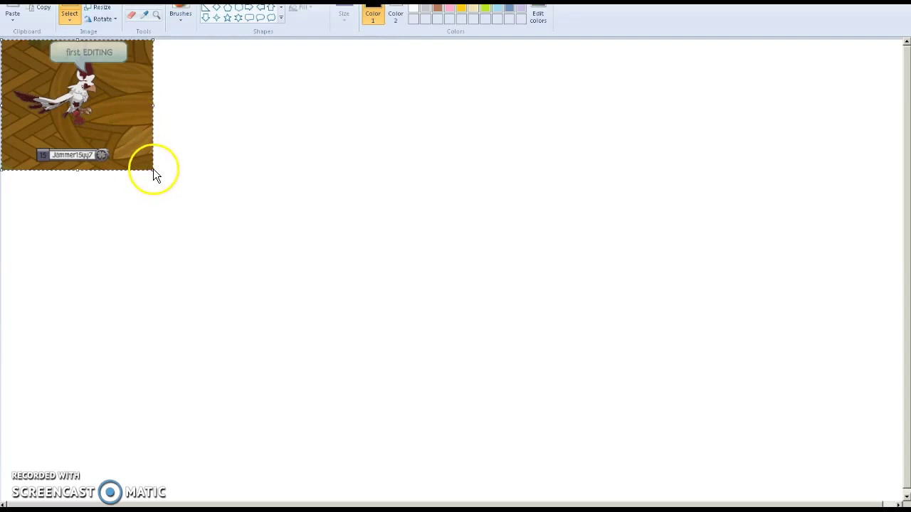
left_click_drag(152, 170, 318, 336)
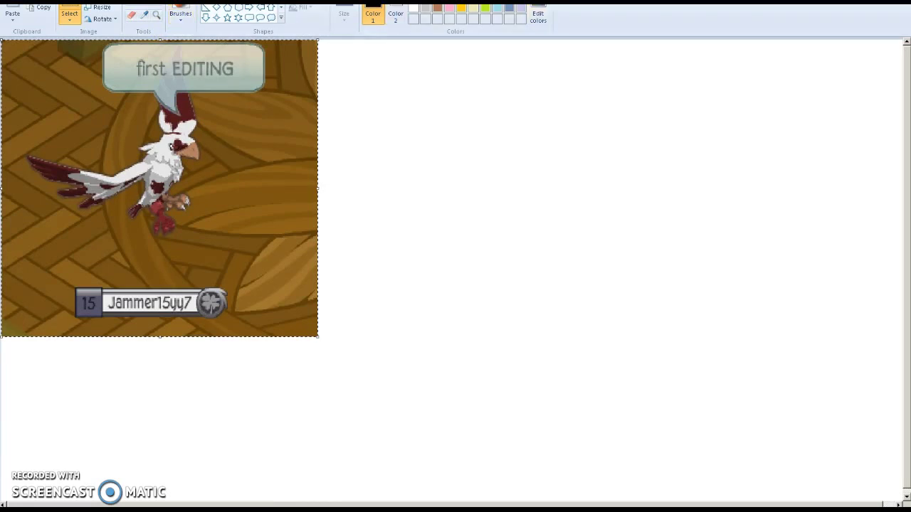
- Deselect the pasted picture and set up a brush style and stroke thickness for black freehand outlines
left_click(181, 7)
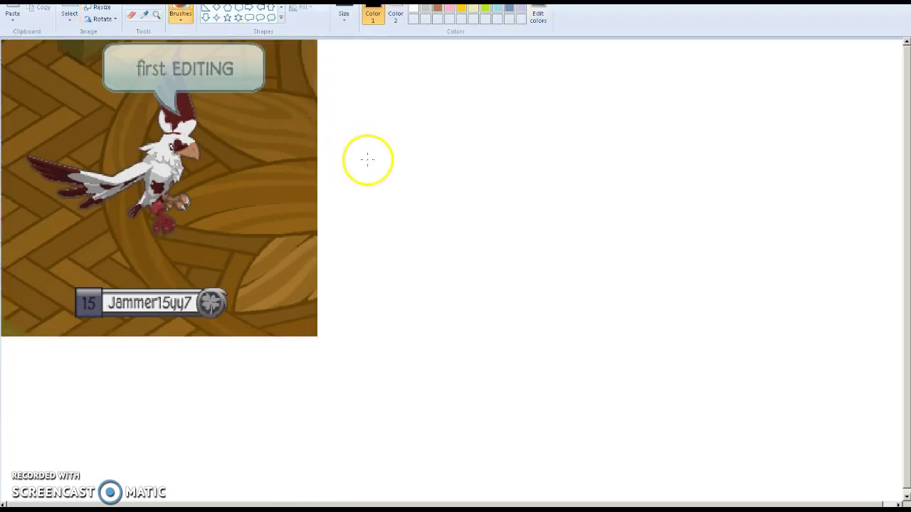
left_click(184, 24)
left_click(182, 30)
left_click(344, 16)
left_click(344, 45)
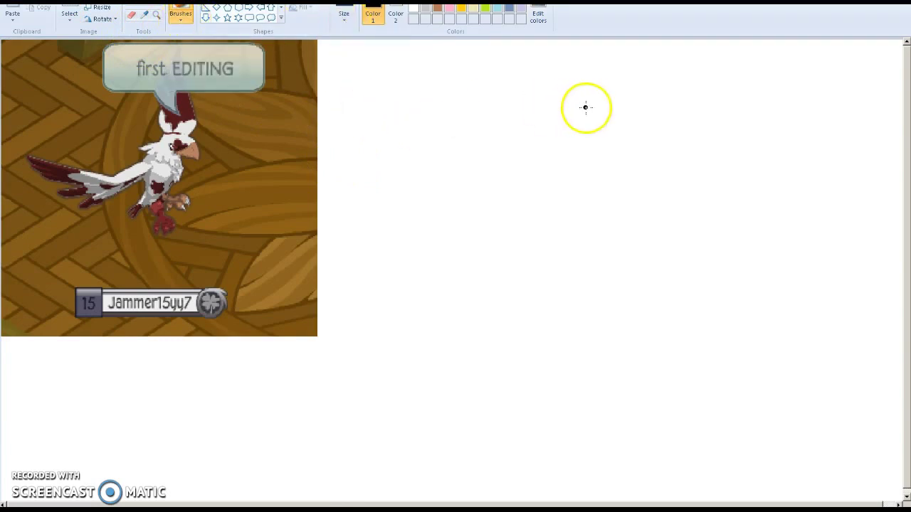
- Try sketching the bird's head with a triangular beak and a ragged feather outline, and undo all the strokes
mouse_move(497, 131)
left_mouse_down()
mouse_move(506, 92)
mouse_move(558, 90)
mouse_move(610, 122)
mouse_move(624, 166)
mouse_move(567, 206)
mouse_move(647, 225)
mouse_move(628, 165)
mouse_move(628, 201)
left_mouse_up()
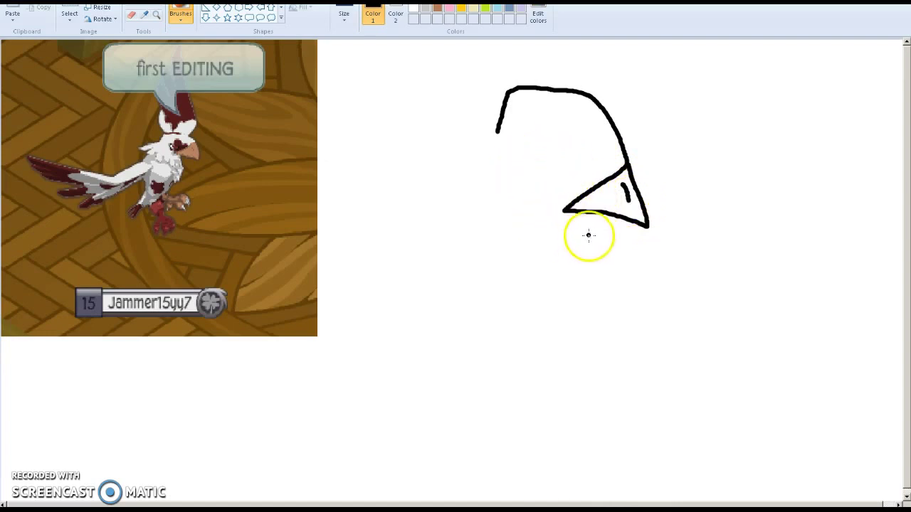
mouse_move(576, 215)
left_mouse_down()
mouse_move(586, 297)
mouse_move(545, 342)
mouse_move(554, 281)
mouse_move(539, 322)
mouse_move(535, 295)
mouse_move(507, 290)
mouse_move(504, 269)
mouse_move(445, 259)
mouse_move(451, 251)
mouse_move(392, 217)
mouse_move(418, 197)
mouse_move(399, 183)
mouse_move(496, 133)
left_mouse_up()
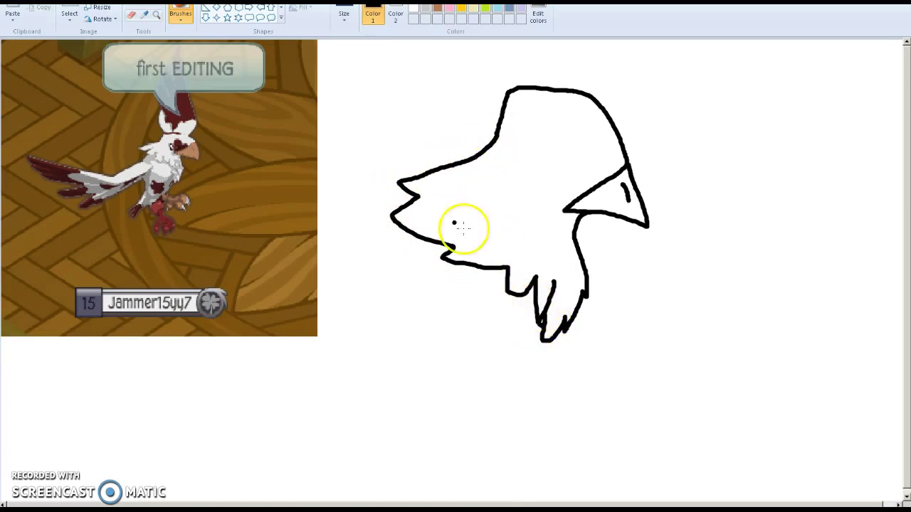
key("ctrl+z")
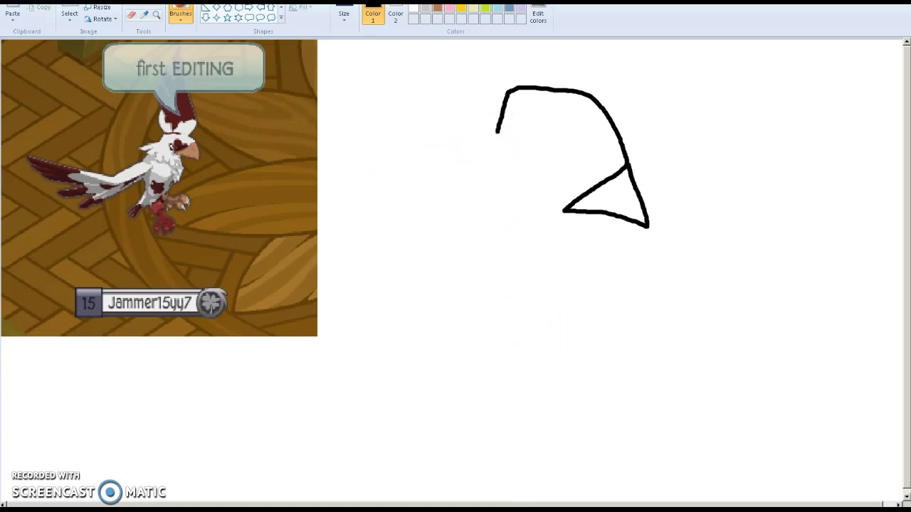
key("ctrl+z")
key("ctrl+z")
key("ctrl+y")
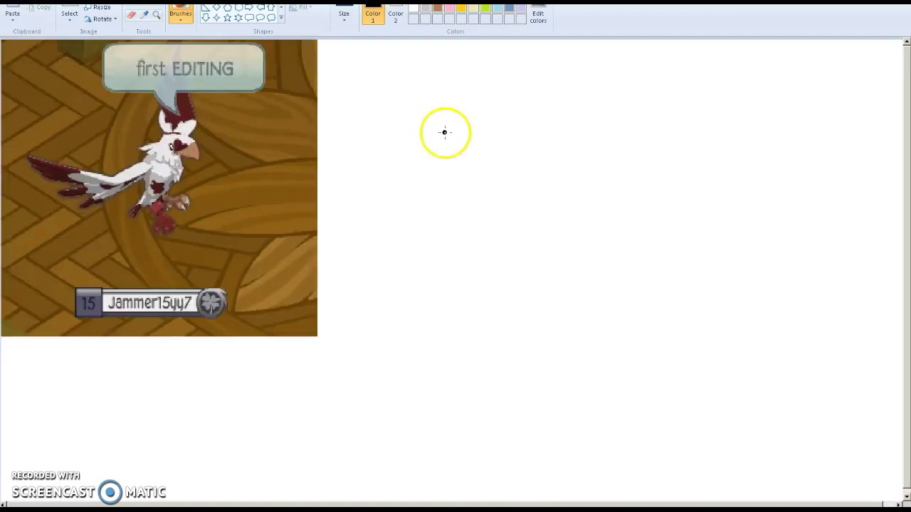
- Draw the bird's rounded head top and a large hooked beak with a nostril mark and a lower beak curve
mouse_move(484, 144)
left_mouse_down()
mouse_move(495, 109)
mouse_move(518, 98)
mouse_move(563, 89)
mouse_move(606, 97)
mouse_move(622, 129)
mouse_move(596, 167)
mouse_move(589, 221)
mouse_move(694, 233)
mouse_move(674, 165)
mouse_move(616, 148)
left_mouse_up()
left_click_drag(659, 168, 665, 174)
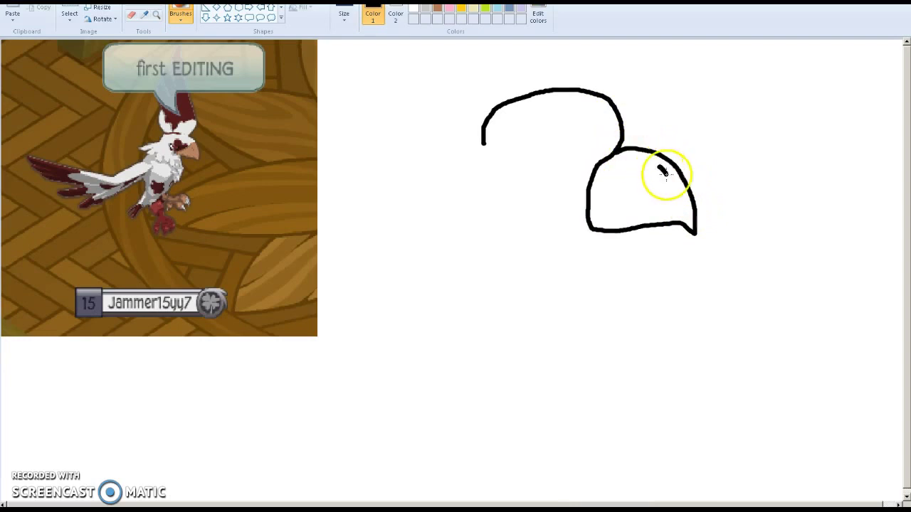
mouse_move(617, 236)
left_mouse_down()
mouse_move(598, 234)
mouse_move(646, 239)
mouse_move(683, 230)
left_mouse_up()
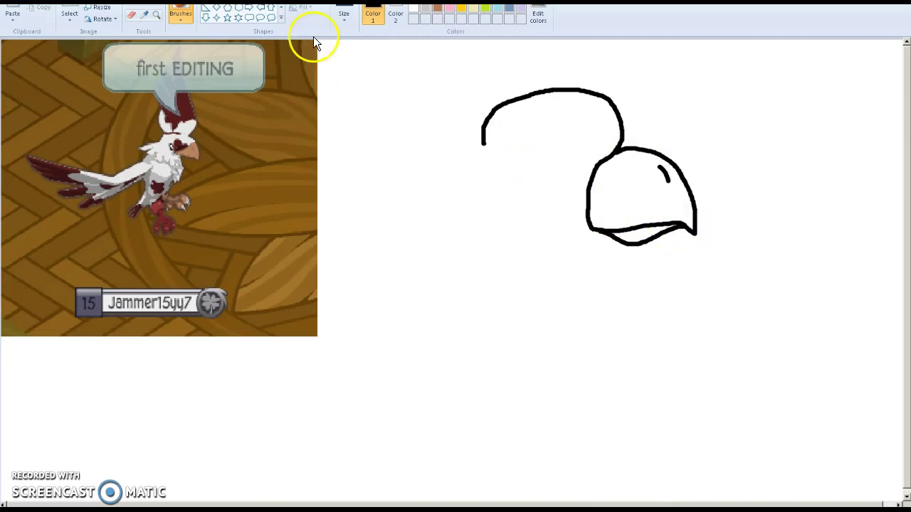
- Draw an angular, slanted eye inside the head and fill in a black oval pupil near its middle
left_click_drag(523, 116, 583, 133)
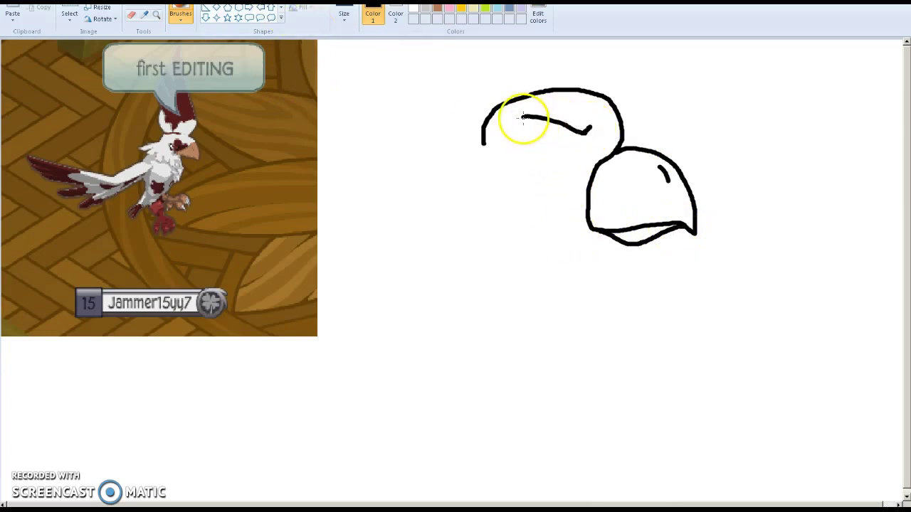
mouse_move(523, 162)
left_mouse_down()
mouse_move(570, 184)
mouse_move(590, 129)
left_mouse_up()
mouse_move(516, 159)
left_mouse_down()
mouse_move(518, 128)
mouse_move(535, 118)
left_mouse_up()
mouse_move(576, 154)
left_mouse_down()
mouse_move(562, 160)
mouse_move(569, 158)
left_mouse_up()
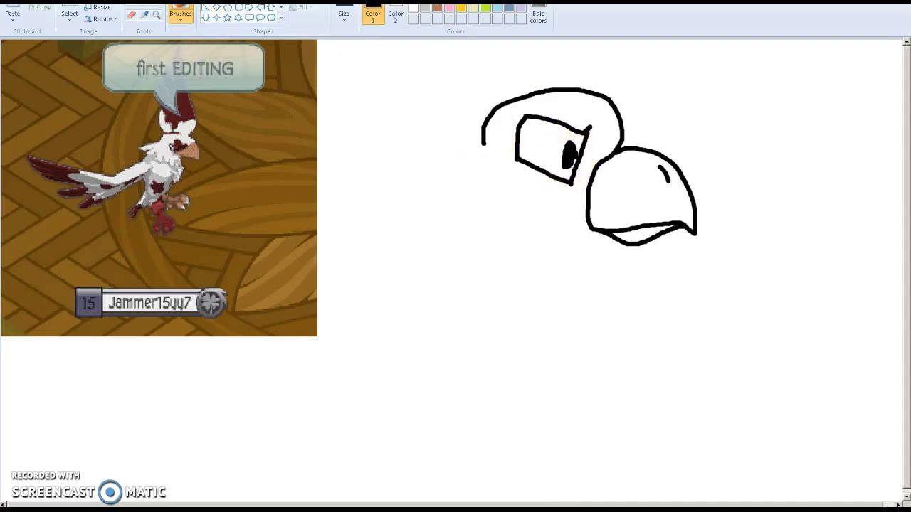
mouse_move(559, 147)
left_mouse_down()
mouse_move(550, 147)
mouse_move(555, 156)
left_mouse_up()
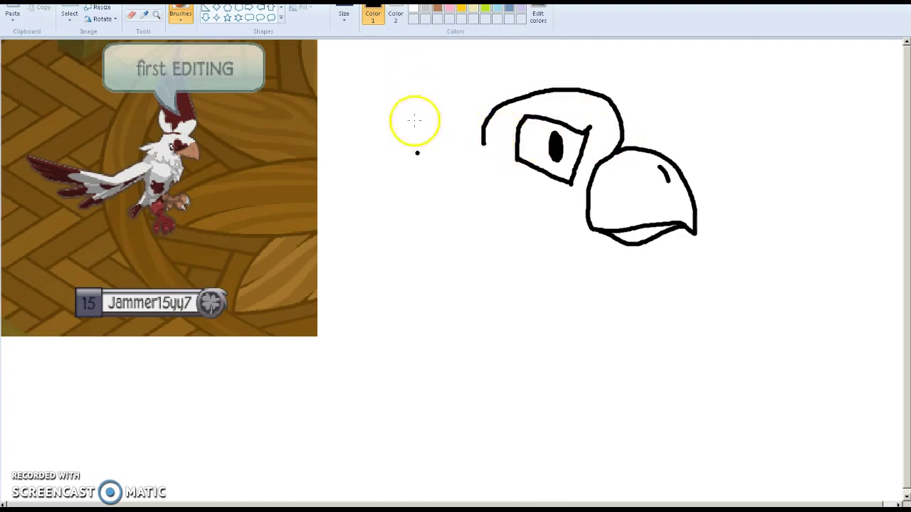
left_click_drag(422, 328, 481, 328)
mouse_move(447, 264)
left_mouse_down()
mouse_move(459, 303)
mouse_move(488, 312)
mouse_move(454, 344)
left_mouse_up()
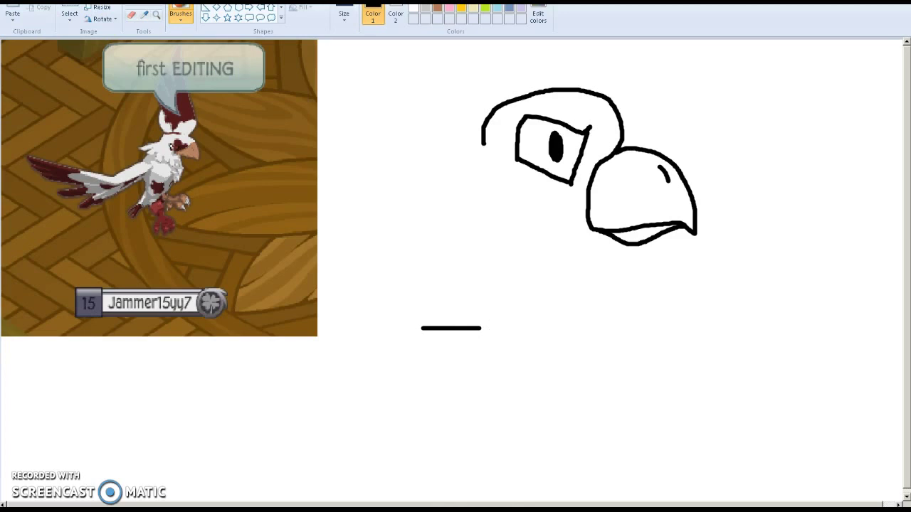
left_click_drag(415, 308, 576, 405)
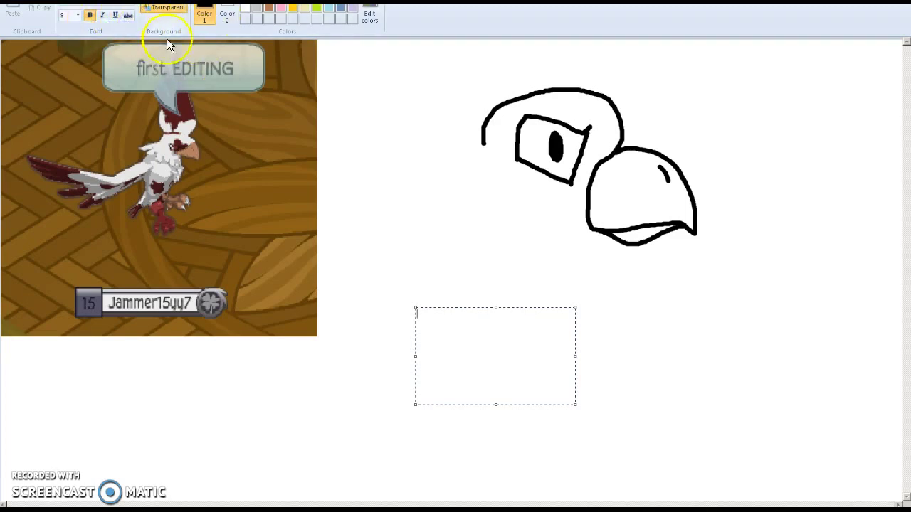
left_click(386, 178)
- Draw the neck outline with the brush, from the back of the head around a jagged feather ruff to under the beak
left_click(180, 13)
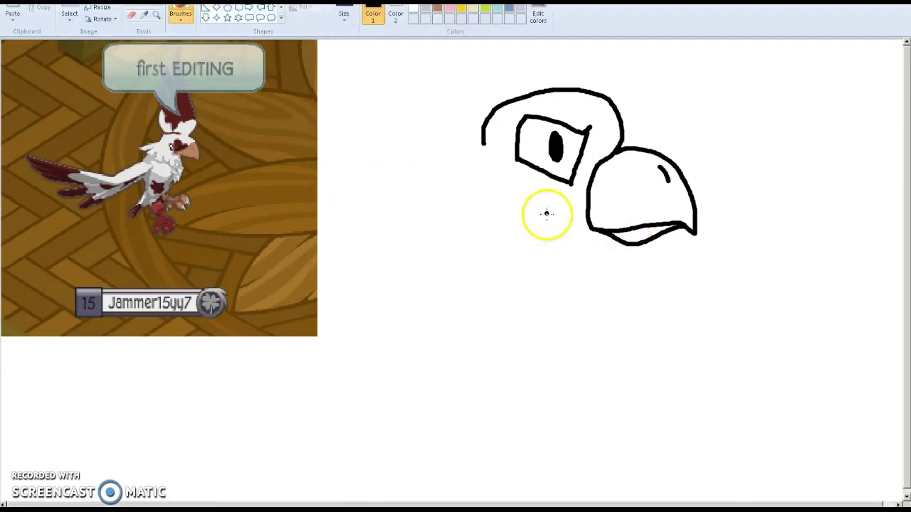
mouse_move(484, 143)
left_mouse_down()
mouse_move(443, 253)
mouse_move(454, 326)
mouse_move(521, 359)
mouse_move(623, 358)
mouse_move(614, 350)
mouse_move(636, 333)
mouse_move(627, 324)
mouse_move(626, 267)
mouse_move(634, 269)
mouse_move(625, 249)
left_mouse_up()
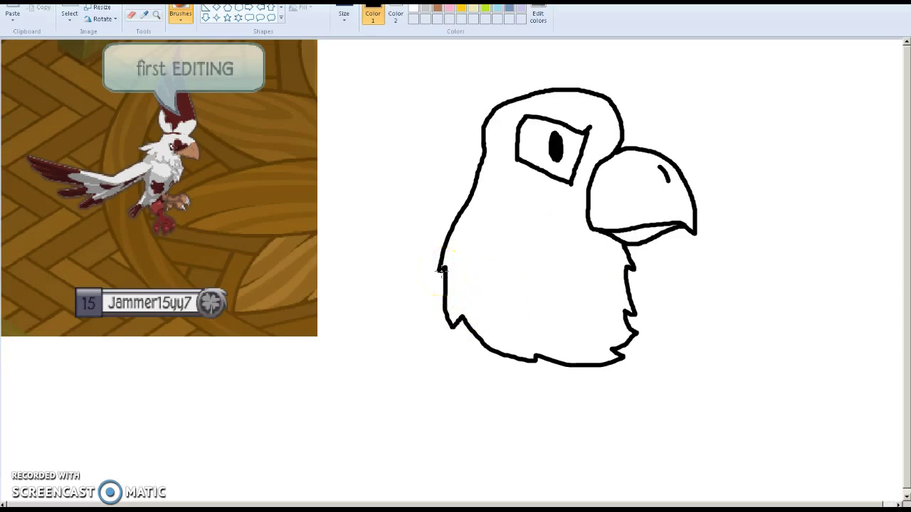
- Draw the bird's back, a folded wing with three inner feather lines, and the front chest line below the ruff
left_click_drag(431, 293, 345, 413)
mouse_move(390, 349)
left_mouse_down()
mouse_move(445, 363)
mouse_move(458, 394)
mouse_move(435, 457)
mouse_move(393, 500)
left_mouse_up()
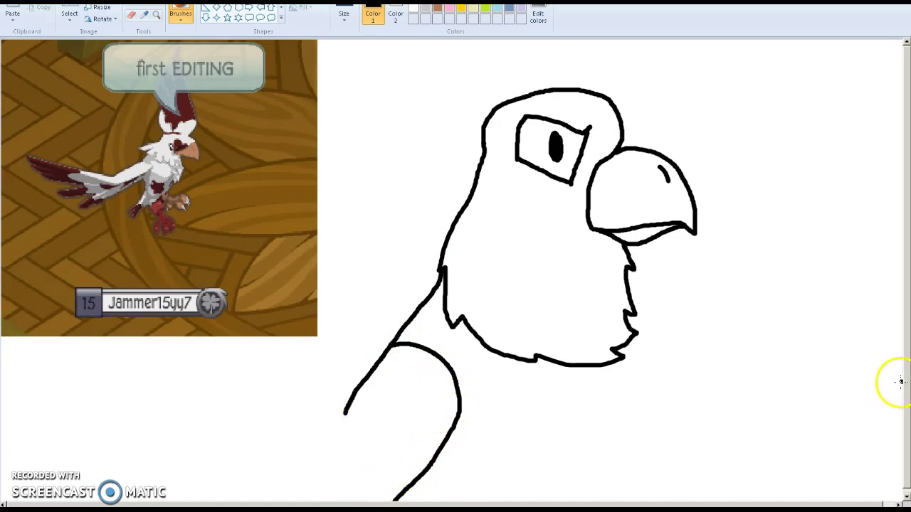
scroll(908, 422, "down", 1)
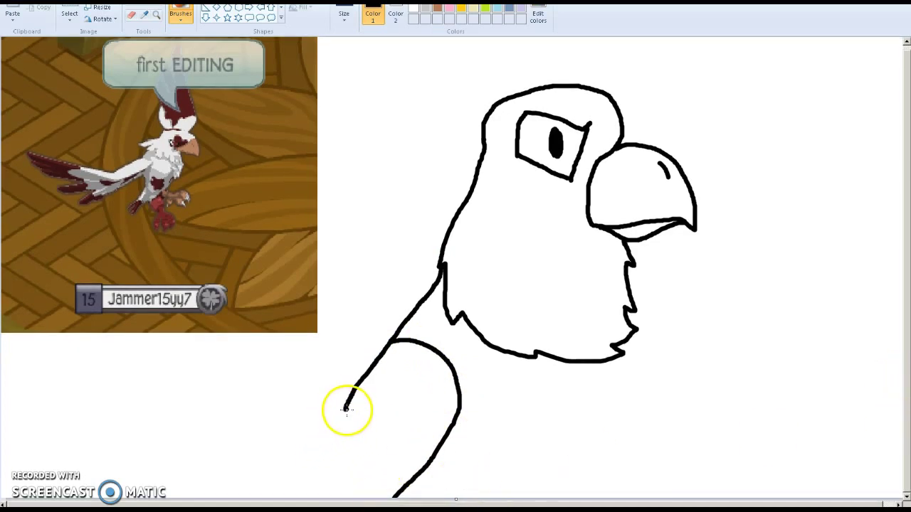
mouse_move(343, 417)
left_mouse_down()
mouse_move(327, 498)
mouse_move(384, 392)
mouse_move(355, 498)
left_mouse_up()
left_click_drag(425, 426, 368, 498)
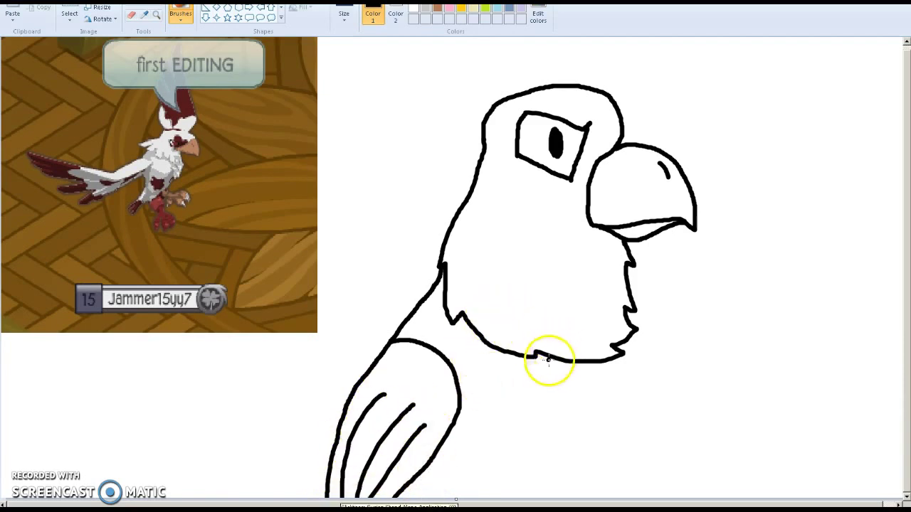
mouse_move(614, 354)
left_mouse_down()
mouse_move(622, 412)
mouse_move(625, 494)
left_mouse_up()
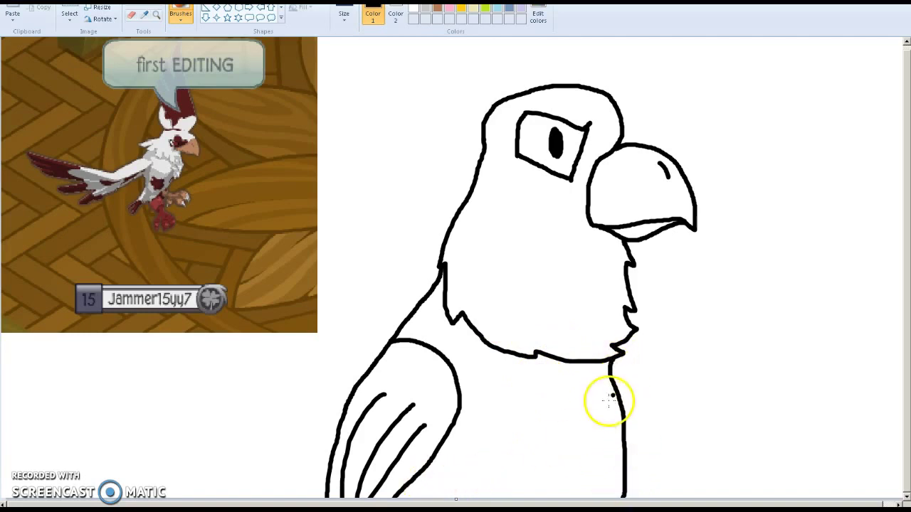
- Hand-letter "LEL BAD" in black on two lines in the blank area in front of the bird's chest
left_click_drag(907, 306, 899, 163)
left_click_drag(733, 277, 792, 325)
left_click_drag(815, 283, 842, 360)
mouse_move(709, 379)
left_mouse_down()
mouse_move(723, 427)
mouse_move(742, 420)
left_mouse_up()
mouse_move(738, 459)
left_mouse_down()
mouse_move(779, 422)
mouse_move(784, 431)
left_mouse_up()
mouse_move(790, 383)
left_mouse_down()
mouse_move(823, 412)
mouse_move(791, 382)
left_mouse_up()
- Close the bird drawing without saving its changes
key("alt+F4")
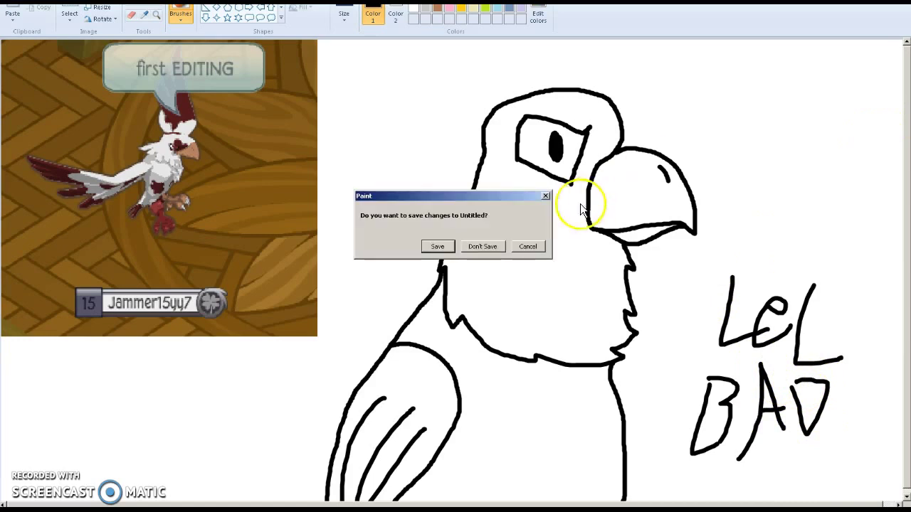
left_click(484, 248)
left_click(416, 255)
- Switch to the Animal Jam den and change the player's animal to Teensy Rowdyjoy
left_click(466, 212)
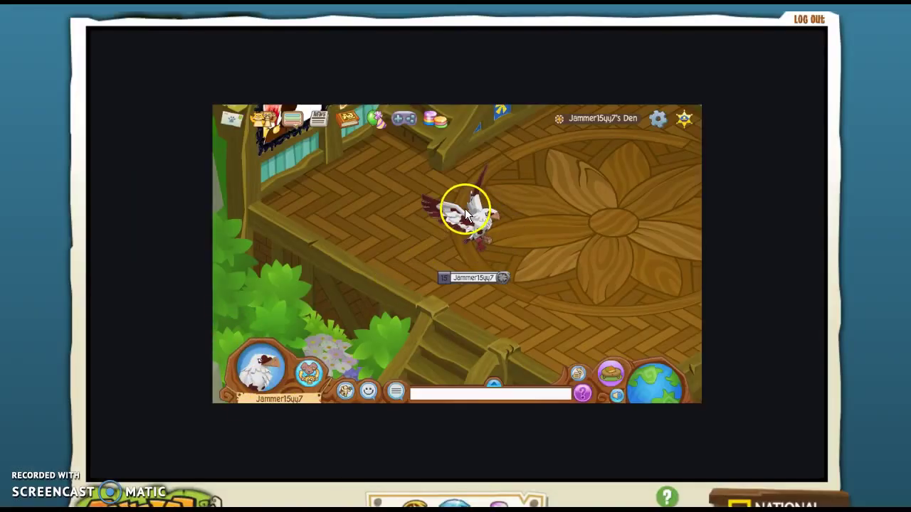
left_click(516, 199)
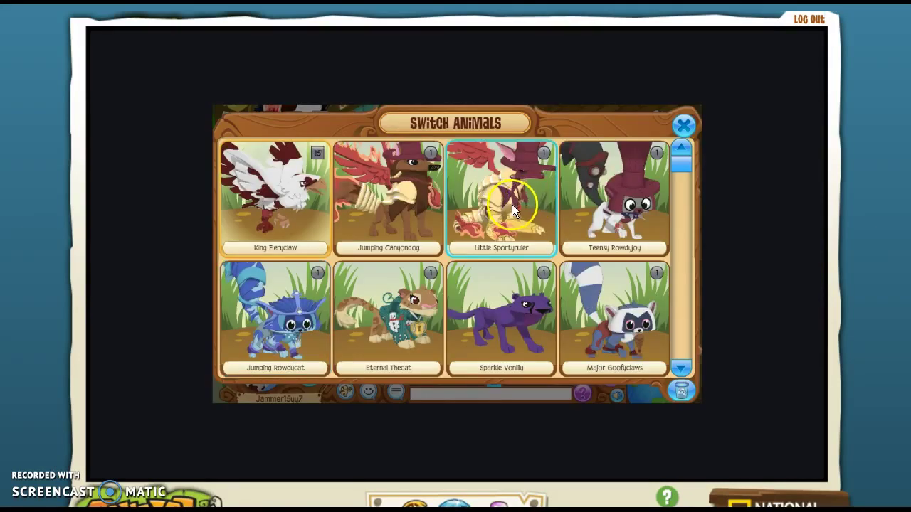
left_click(614, 196)
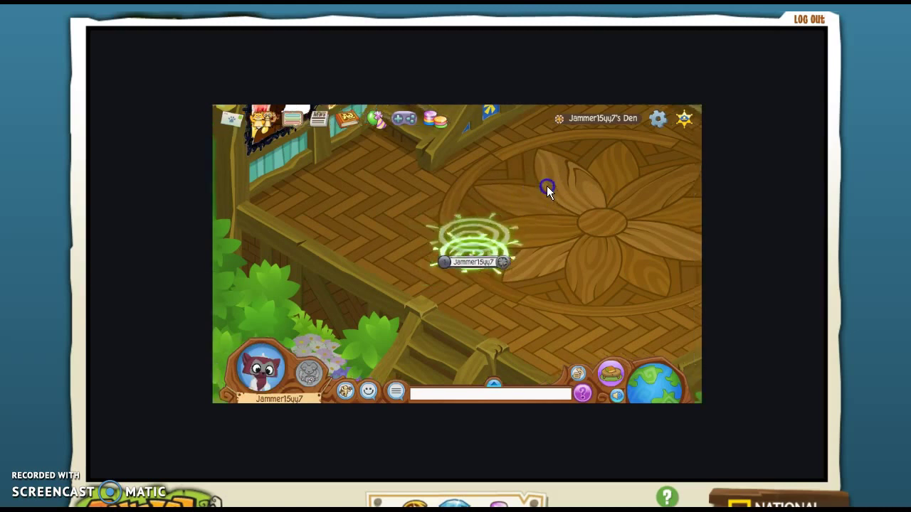
left_click(514, 222)
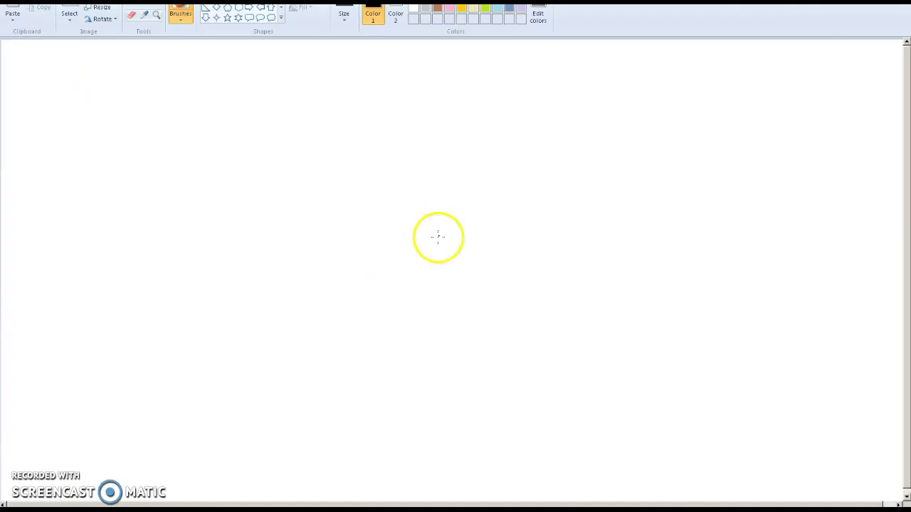
- Set a thick brush size in Paint and draw a tilted top hat with a curved brim on the blank canvas
left_click(173, 21)
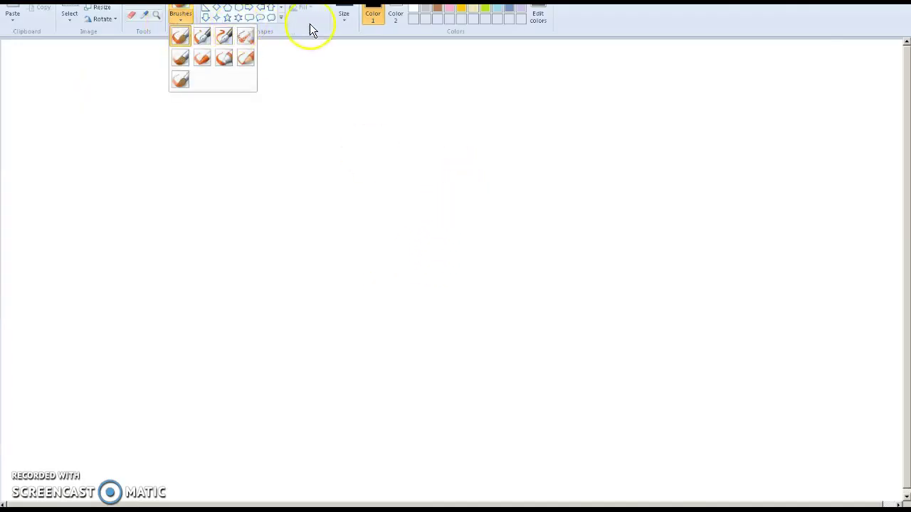
left_click(345, 18)
left_click(367, 104)
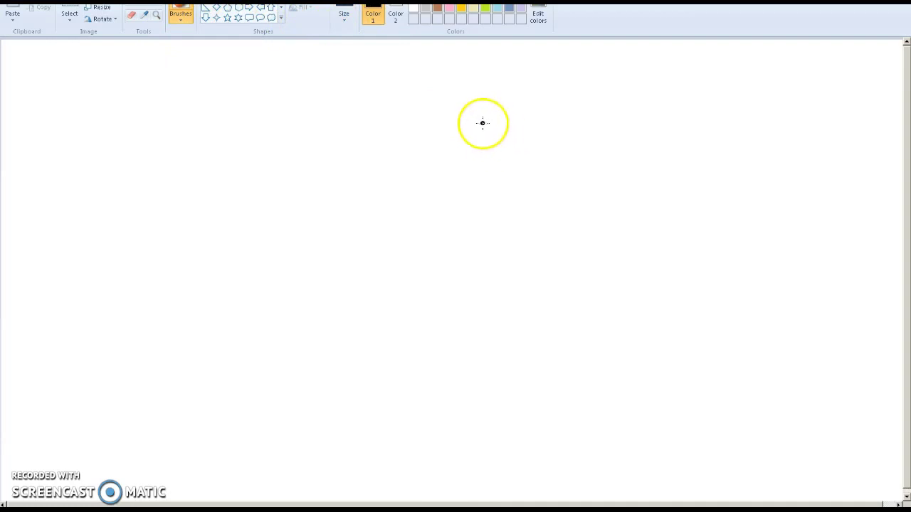
mouse_move(446, 125)
left_mouse_down()
mouse_move(528, 156)
mouse_move(581, 146)
mouse_move(532, 146)
mouse_move(449, 106)
mouse_move(445, 124)
mouse_move(476, 41)
mouse_move(536, 42)
mouse_move(618, 64)
mouse_move(583, 136)
left_mouse_up()
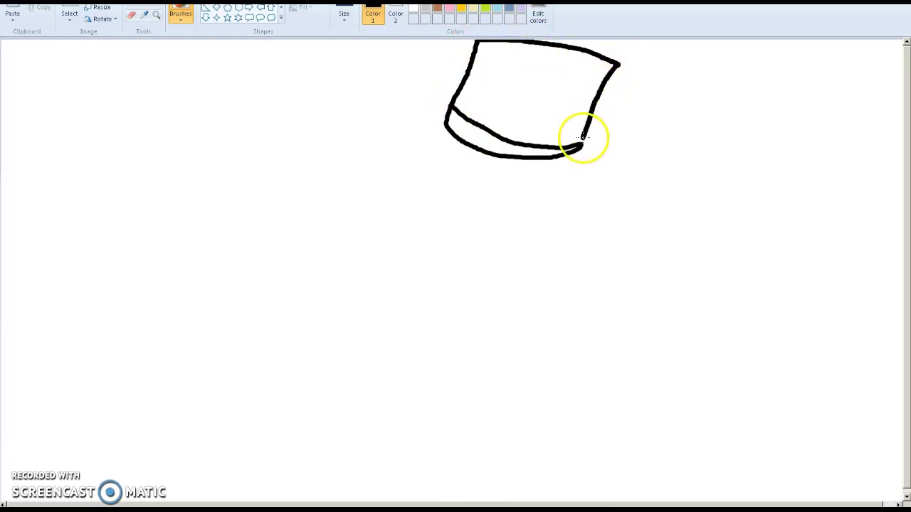
- Draw the head outline with pointed ears under the hat, plus a rounded muzzle with a filled nose and open smile
mouse_move(451, 112)
left_mouse_down()
mouse_move(439, 95)
mouse_move(419, 133)
left_mouse_up()
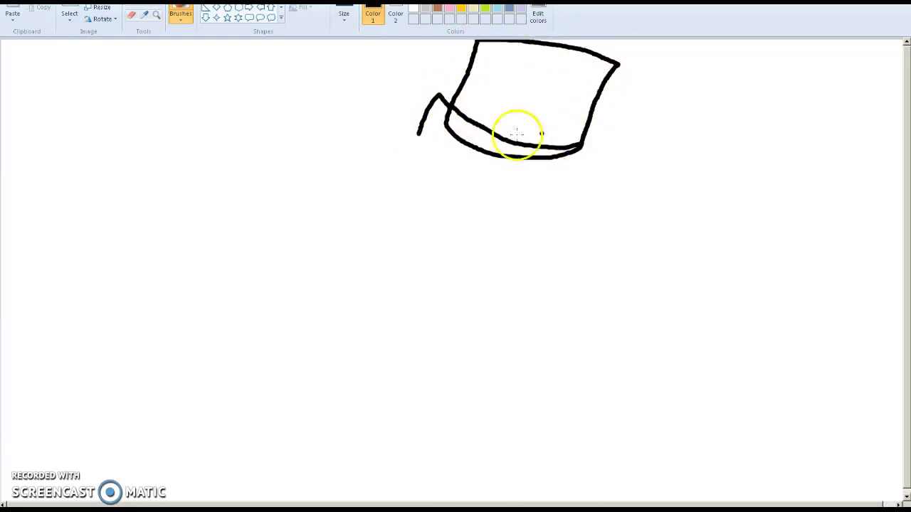
mouse_move(584, 144)
left_mouse_down()
mouse_move(575, 234)
mouse_move(555, 256)
mouse_move(484, 256)
left_mouse_up()
mouse_move(417, 136)
left_mouse_down()
mouse_move(395, 223)
mouse_move(476, 254)
left_mouse_up()
mouse_move(407, 212)
left_mouse_down()
mouse_move(464, 200)
mouse_move(479, 225)
mouse_move(476, 249)
mouse_move(446, 227)
mouse_move(467, 214)
mouse_move(473, 229)
mouse_move(461, 245)
mouse_move(427, 239)
left_mouse_up()
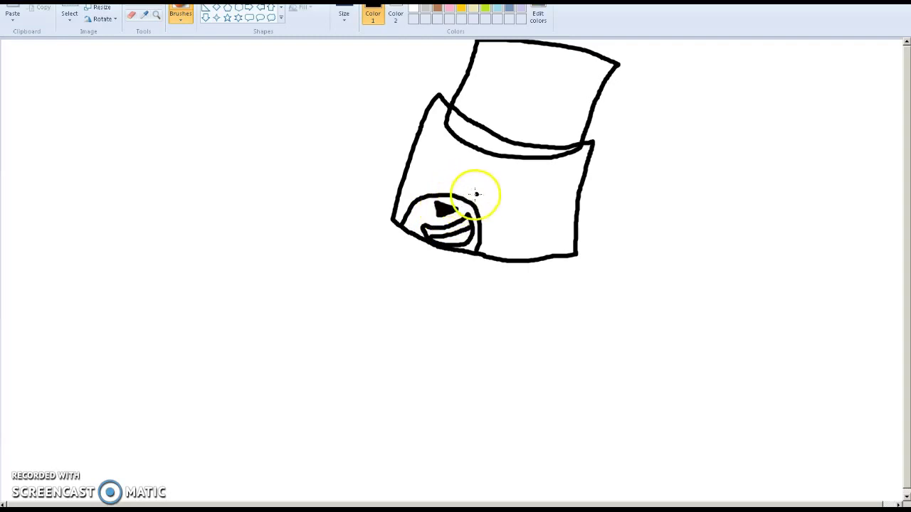
- Draw two rounded eyes above the muzzle with small pupils, and curve a mask outline around them
left_click_drag(477, 209, 519, 206)
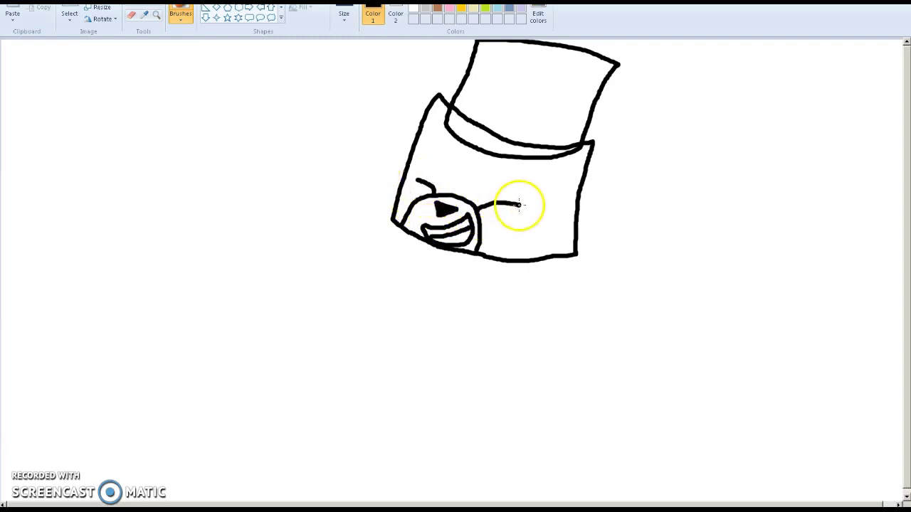
left_click_drag(509, 174, 475, 189)
mouse_move(418, 180)
left_mouse_down()
mouse_move(448, 156)
mouse_move(455, 190)
left_mouse_up()
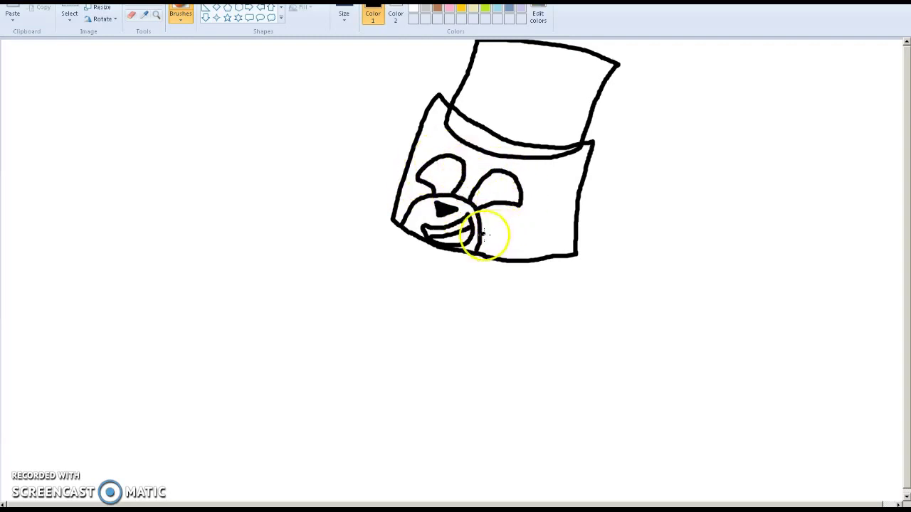
mouse_move(483, 226)
left_mouse_down()
mouse_move(519, 223)
mouse_move(538, 202)
mouse_move(527, 160)
mouse_move(447, 142)
mouse_move(413, 168)
mouse_move(414, 198)
mouse_move(451, 173)
mouse_move(448, 182)
mouse_move(451, 174)
mouse_move(487, 188)
left_mouse_up()
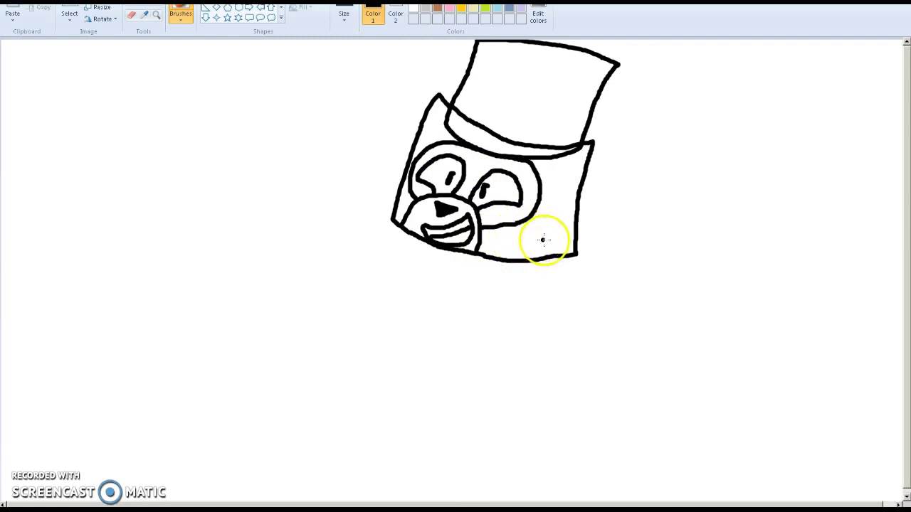
- Add three short dashes on the cheek and jagged fur tufts inside both ears
left_click_drag(531, 228, 540, 224)
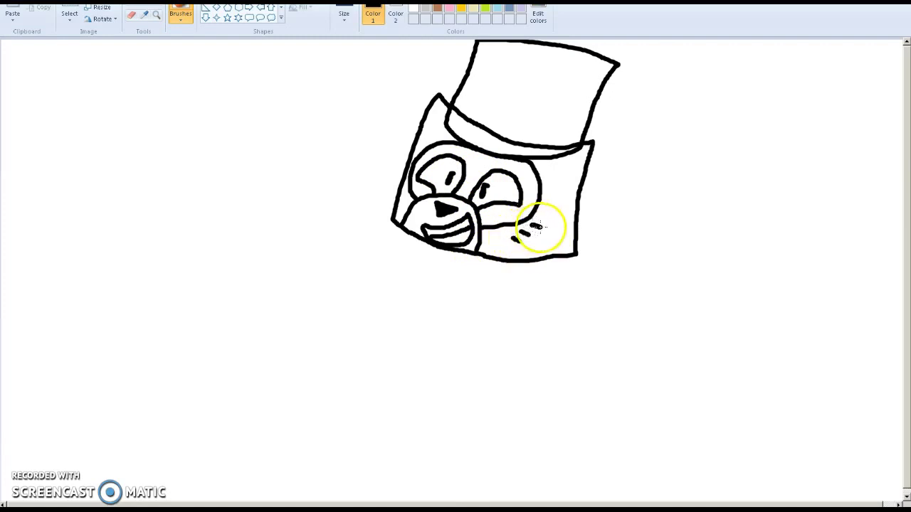
mouse_move(583, 156)
left_mouse_down()
mouse_move(560, 183)
mouse_move(579, 154)
left_mouse_up()
left_click_drag(437, 118, 437, 138)
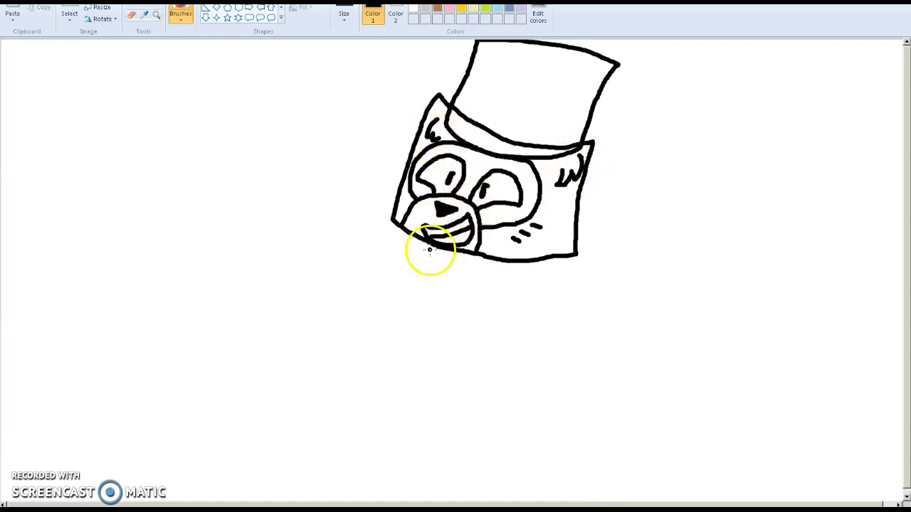
- Draw a curved collar band beneath the head with a pointed spike at each end
mouse_move(423, 242)
left_mouse_down()
mouse_move(422, 263)
mouse_move(434, 270)
mouse_move(517, 280)
mouse_move(533, 279)
mouse_move(533, 261)
mouse_move(557, 268)
left_mouse_up()
mouse_move(421, 241)
left_mouse_down()
mouse_move(399, 244)
mouse_move(413, 259)
mouse_move(424, 249)
left_mouse_up()
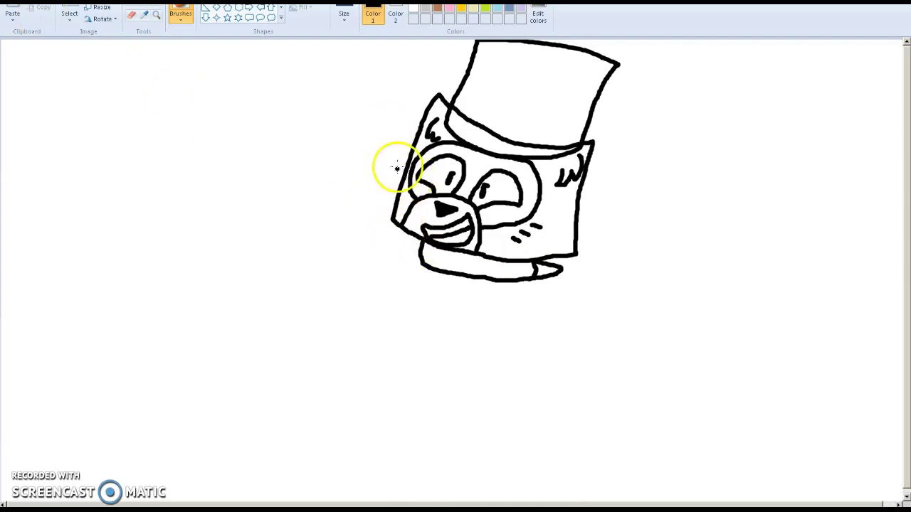
mouse_move(422, 241)
left_mouse_down()
mouse_move(403, 243)
mouse_move(417, 261)
left_mouse_up()
mouse_move(280, 270)
left_mouse_down()
mouse_move(321, 277)
mouse_move(325, 316)
left_mouse_up()
mouse_move(370, 307)
left_mouse_down()
mouse_move(335, 319)
mouse_move(328, 354)
left_mouse_up()
mouse_move(394, 256)
left_mouse_down()
mouse_move(437, 301)
mouse_move(443, 356)
left_mouse_up()
left_click(157, 3)
left_click_drag(274, 354, 531, 479)
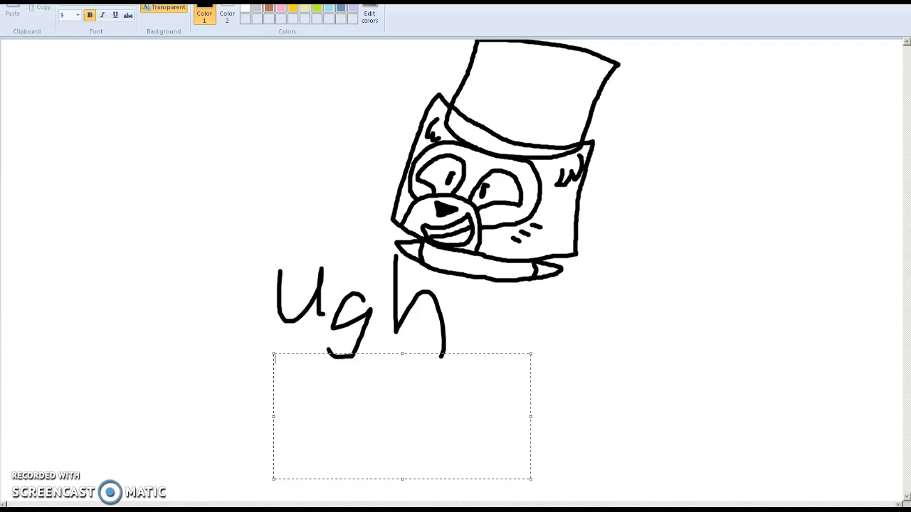
left_click(207, 68)
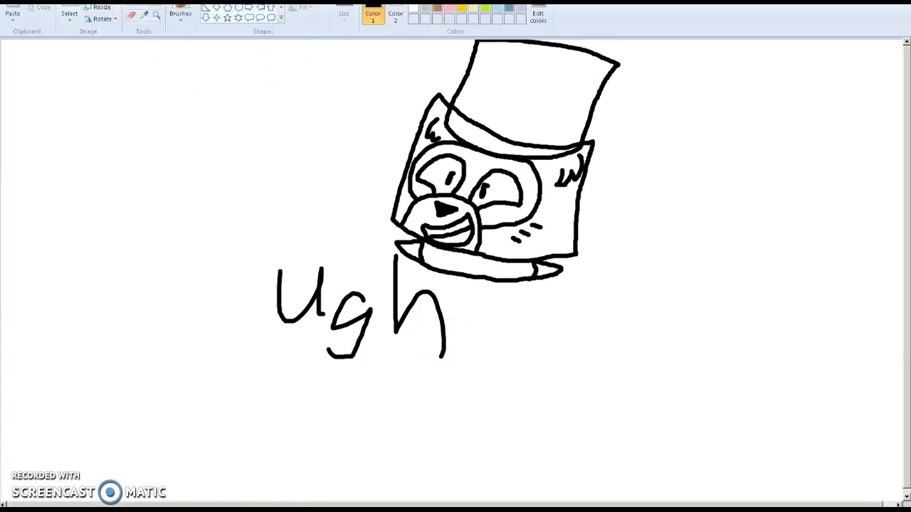
key("ctrl+z")
key("ctrl+z")
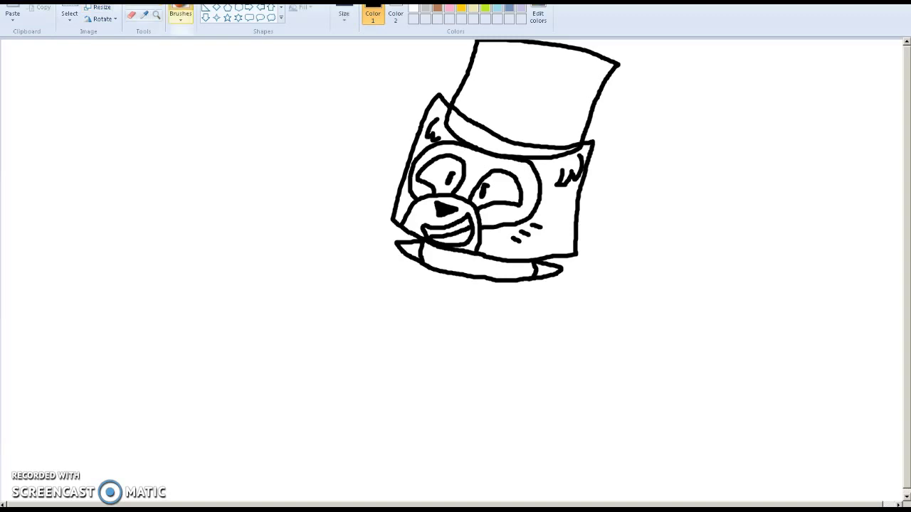
- Draw three angular studs along the collar with the brush and try the chest and back lines below it
left_click(180, 15)
mouse_move(436, 267)
left_mouse_down()
mouse_move(524, 272)
mouse_move(511, 262)
mouse_move(504, 273)
mouse_move(480, 270)
mouse_move(475, 259)
mouse_move(466, 270)
mouse_move(444, 247)
mouse_move(421, 266)
mouse_move(476, 272)
mouse_move(425, 268)
mouse_move(410, 336)
left_mouse_up()
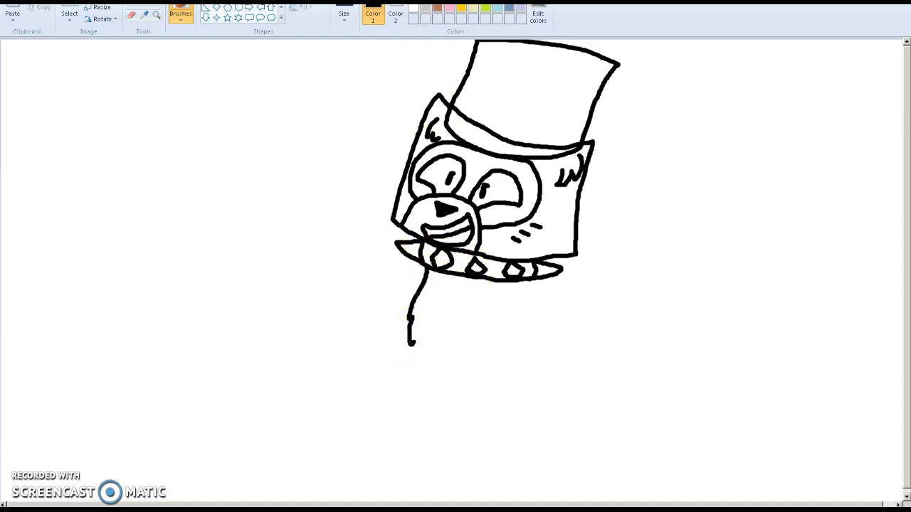
mouse_move(528, 282)
left_mouse_down()
mouse_move(545, 316)
mouse_move(579, 331)
mouse_move(593, 324)
mouse_move(566, 339)
mouse_move(563, 381)
left_mouse_up()
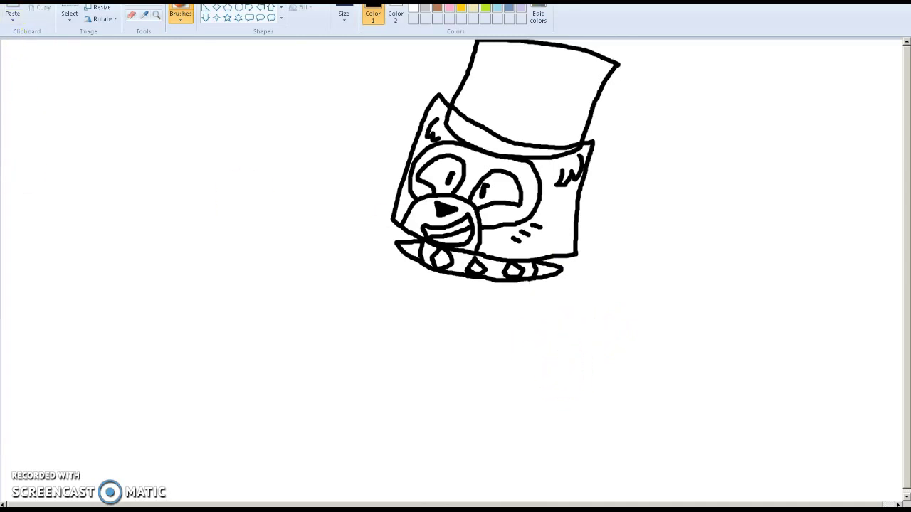
- Draw the back line, a rounded hind leg with its foot, and a large tail arching up and curling to a point
mouse_move(527, 283)
left_mouse_down()
mouse_move(551, 323)
mouse_move(576, 326)
mouse_move(550, 341)
mouse_move(550, 381)
mouse_move(536, 385)
mouse_move(534, 405)
mouse_move(531, 385)
mouse_move(526, 401)
mouse_move(568, 403)
mouse_move(591, 391)
mouse_move(597, 365)
mouse_move(590, 332)
mouse_move(571, 320)
mouse_move(588, 327)
mouse_move(621, 306)
mouse_move(653, 201)
mouse_move(749, 196)
mouse_move(741, 339)
mouse_move(721, 358)
mouse_move(724, 290)
mouse_move(687, 256)
mouse_move(658, 267)
mouse_move(702, 266)
mouse_move(681, 329)
mouse_move(653, 350)
left_mouse_up()
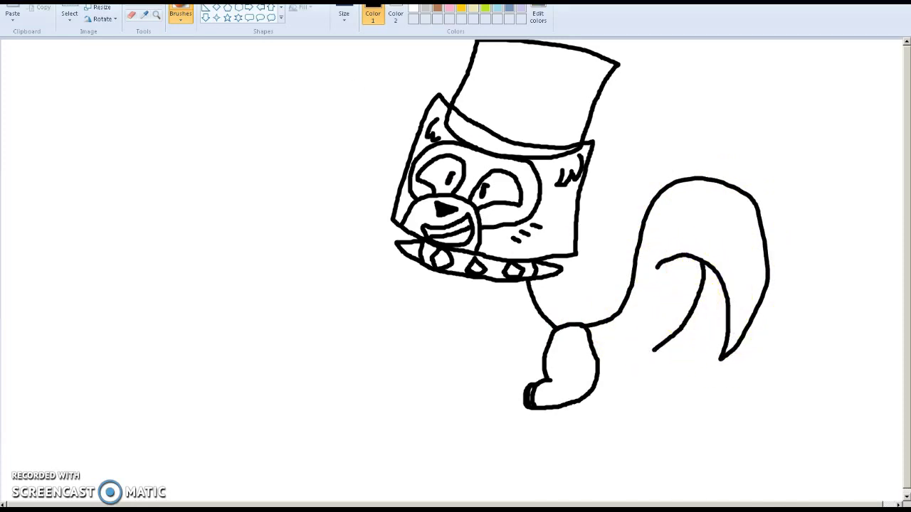
mouse_move(708, 266)
left_mouse_down()
mouse_move(662, 291)
mouse_move(624, 356)
mouse_move(601, 365)
left_mouse_up()
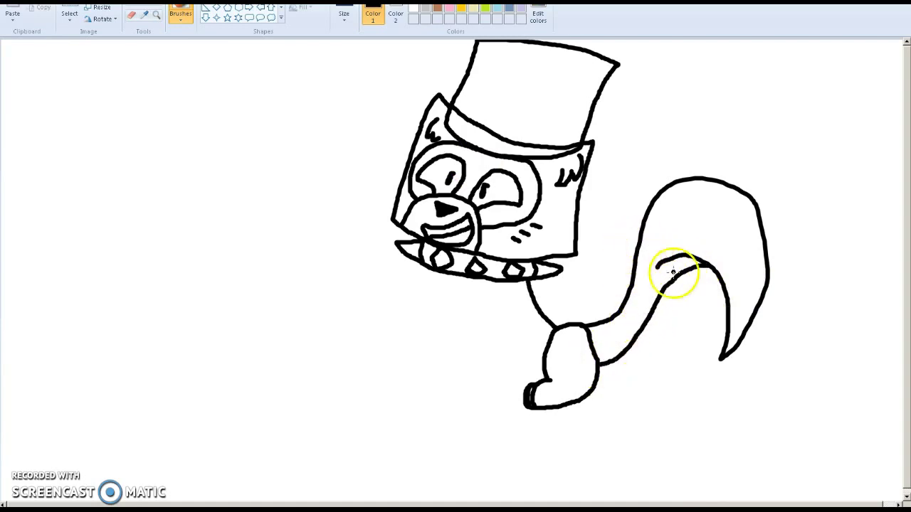
- Decorate the tail with two bands near its tip, two oval eyes with pupils, and dividing lines across its curve
mouse_move(720, 274)
left_mouse_down()
mouse_move(743, 259)
mouse_move(764, 264)
left_mouse_up()
left_click_drag(727, 304, 749, 299)
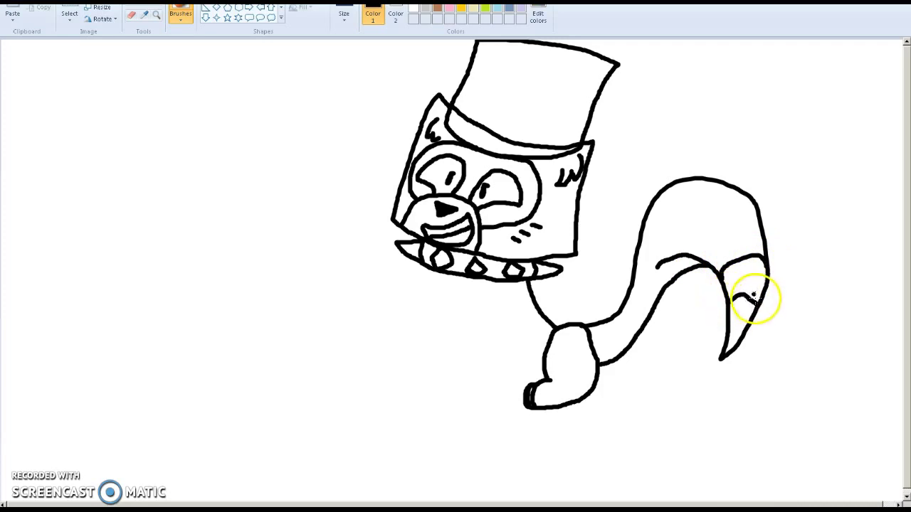
mouse_move(718, 213)
left_mouse_down()
mouse_move(705, 237)
mouse_move(718, 238)
mouse_move(728, 214)
mouse_move(732, 237)
mouse_move(744, 244)
mouse_move(744, 217)
mouse_move(741, 232)
mouse_move(716, 235)
left_mouse_up()
mouse_move(668, 258)
left_mouse_down()
mouse_move(682, 254)
mouse_move(687, 197)
mouse_move(705, 179)
left_mouse_up()
mouse_move(658, 264)
left_mouse_down()
mouse_move(653, 213)
mouse_move(662, 185)
left_mouse_up()
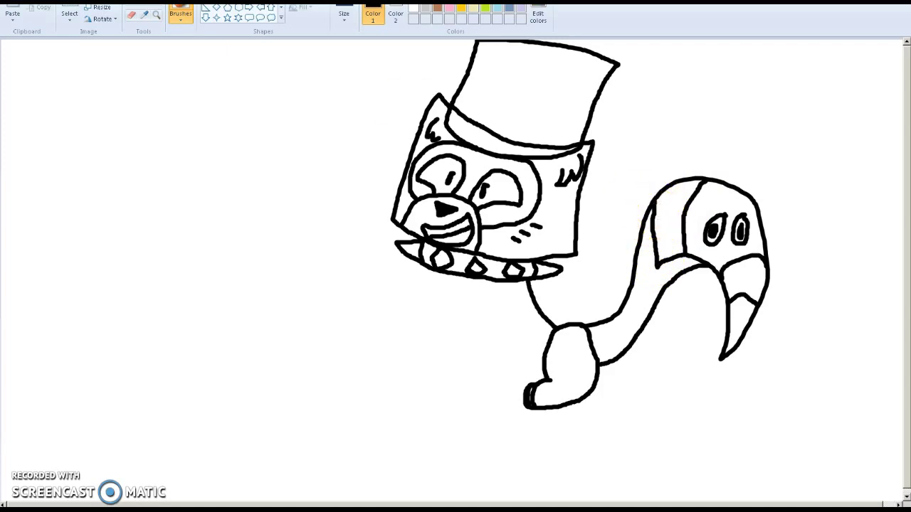
left_click_drag(688, 257, 674, 181)
left_click_drag(668, 283, 636, 254)
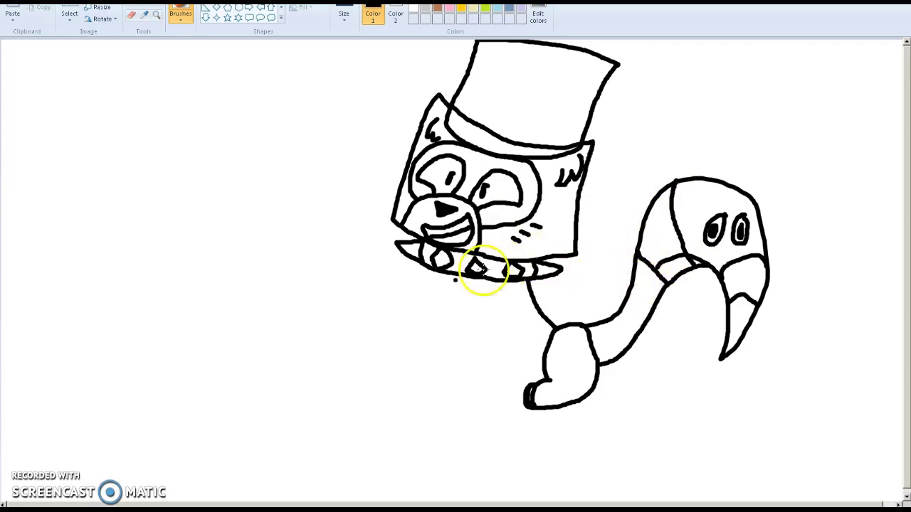
- Draw the jagged chest fur, two front paws with toe lines, and the belly line joining the hind foot
left_click_drag(424, 276, 429, 321)
mouse_move(439, 283)
left_mouse_down()
mouse_move(436, 327)
mouse_move(449, 319)
mouse_move(448, 328)
mouse_move(448, 318)
mouse_move(443, 344)
left_mouse_up()
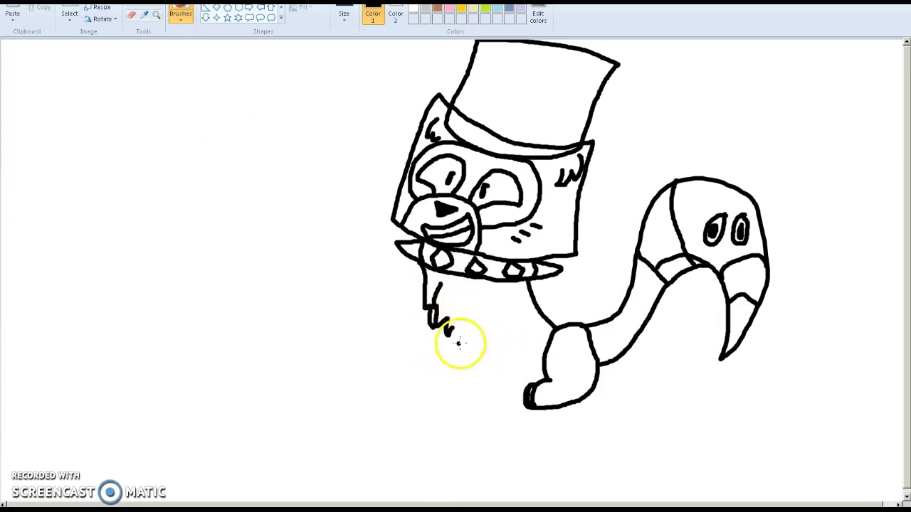
mouse_move(476, 320)
left_mouse_down()
mouse_move(484, 345)
mouse_move(476, 367)
mouse_move(455, 363)
mouse_move(453, 328)
mouse_move(474, 356)
left_mouse_up()
mouse_move(427, 334)
left_mouse_down()
mouse_move(445, 366)
mouse_move(447, 351)
mouse_move(434, 341)
mouse_move(435, 360)
mouse_move(445, 346)
mouse_move(450, 372)
mouse_move(529, 406)
left_mouse_up()
- Hand-letter "LeL Bad" in the blank area in front of the animal and add a small smiling face with its tongue out
left_click_drag(223, 185, 227, 282)
left_click_drag(251, 235, 325, 269)
left_click_drag(340, 239, 373, 354)
left_click_drag(79, 340, 85, 352)
mouse_move(168, 364)
left_mouse_down()
mouse_move(167, 380)
mouse_move(198, 386)
left_mouse_up()
left_click_drag(243, 311, 273, 413)
left_click_drag(299, 422, 345, 451)
mouse_move(321, 393)
left_mouse_down()
mouse_move(343, 416)
mouse_move(355, 402)
mouse_move(365, 447)
mouse_move(348, 457)
left_mouse_up()
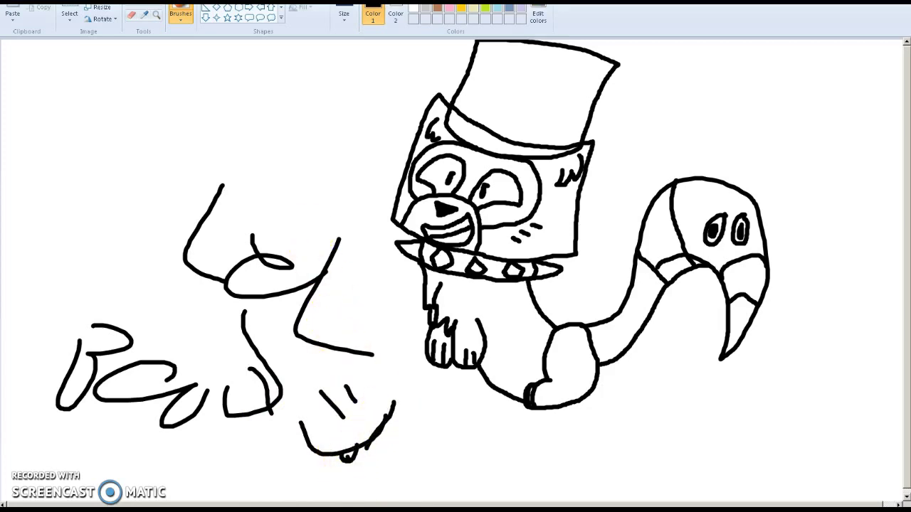
- Close the animal drawing without saving it and close the Animal Jam browser window
key("alt+F4")
left_click(484, 246)
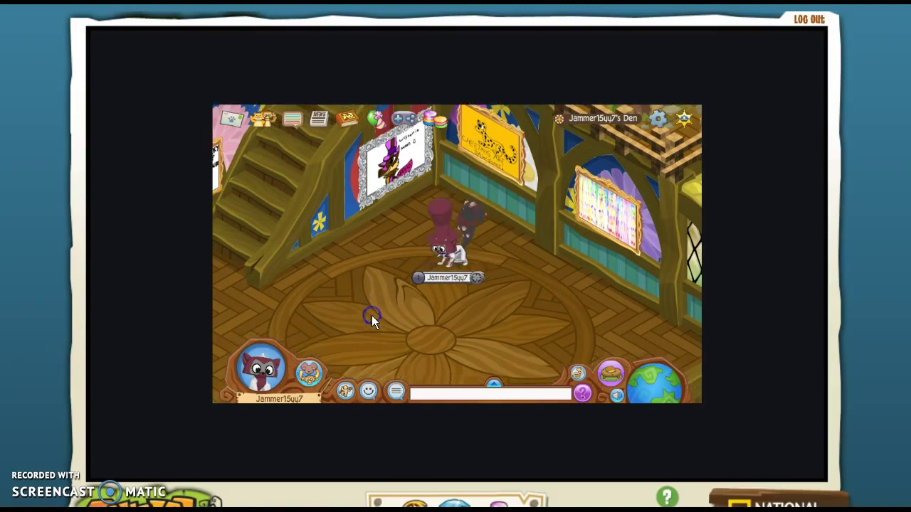
key("alt+F4")
left_click(458, 247)
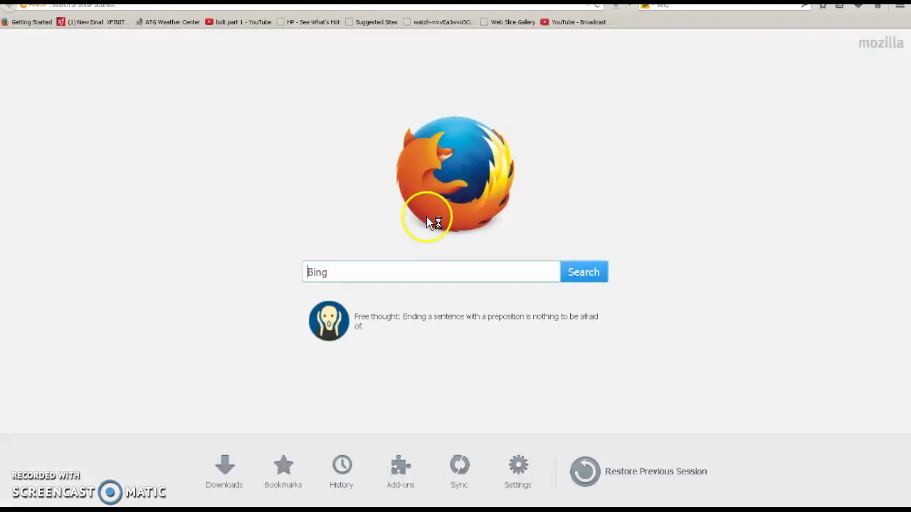
left_click(192, 11)
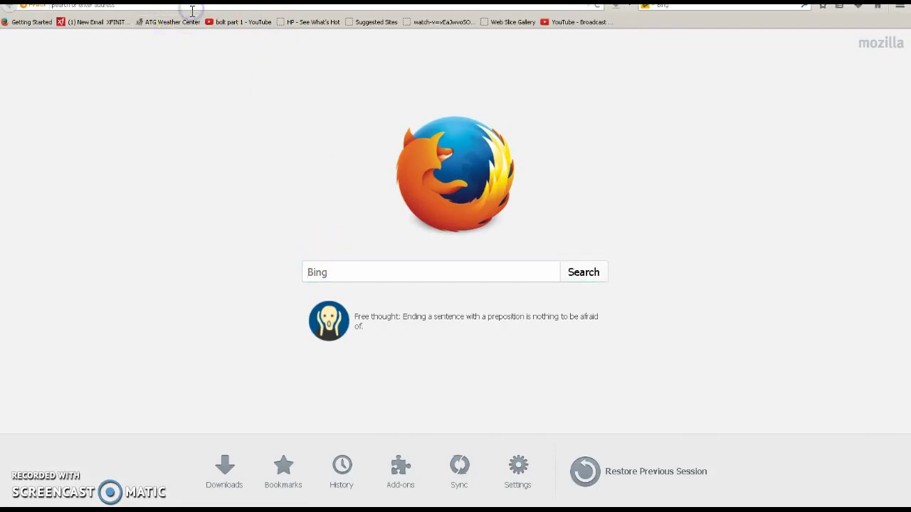
type("www.animaljam.com")
key("Return")
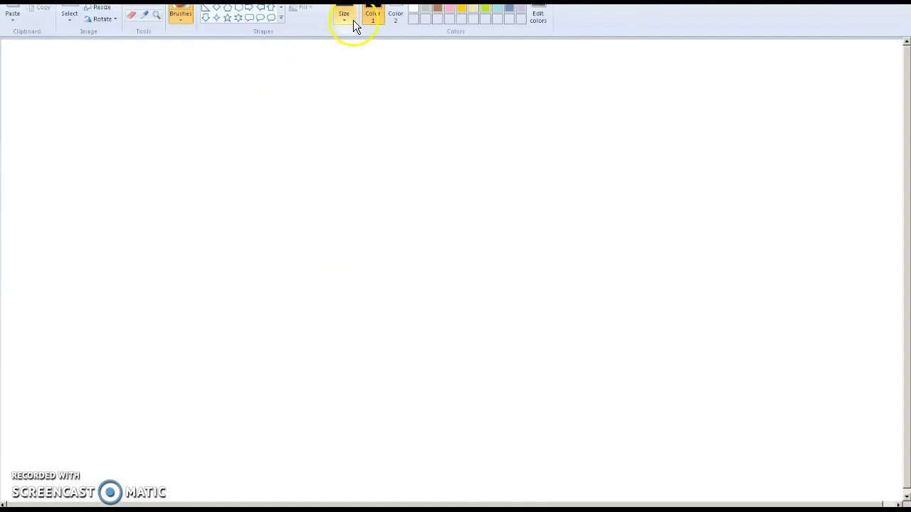
- Set a thick brush size in Paint for the new blank canvas
left_click(347, 18)
left_click(368, 122)
mouse_move(409, 144)
left_mouse_down()
mouse_move(470, 143)
mouse_move(394, 134)
mouse_move(392, 167)
left_mouse_up()
mouse_move(468, 141)
left_mouse_down()
mouse_move(482, 144)
mouse_move(478, 163)
mouse_move(469, 145)
mouse_move(471, 209)
left_mouse_up()
key("ctrl+z")
key("ctrl+z")
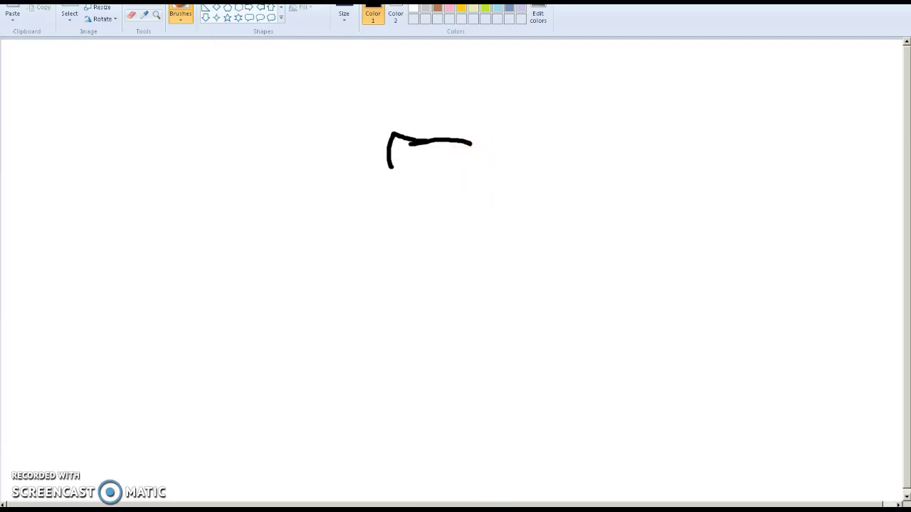
- Draw an animal's head in profile with forehead, muzzle and mouth line, and continue into a neck and tufted chest
mouse_move(430, 141)
left_mouse_down()
mouse_move(462, 148)
mouse_move(459, 192)
mouse_move(477, 205)
mouse_move(479, 231)
mouse_move(443, 247)
mouse_move(410, 228)
left_mouse_up()
mouse_move(452, 249)
left_mouse_down()
mouse_move(475, 242)
mouse_move(431, 256)
mouse_move(421, 274)
mouse_move(434, 301)
mouse_move(419, 356)
left_mouse_up()
- Draw a straight near front leg and a far front leg stretched forward beneath the chest, each ending in a paw with toes
mouse_move(378, 318)
left_mouse_down()
mouse_move(365, 373)
mouse_move(369, 449)
mouse_move(406, 452)
mouse_move(392, 429)
mouse_move(411, 452)
mouse_move(407, 424)
mouse_move(416, 451)
mouse_move(413, 423)
mouse_move(400, 417)
mouse_move(409, 360)
left_mouse_up()
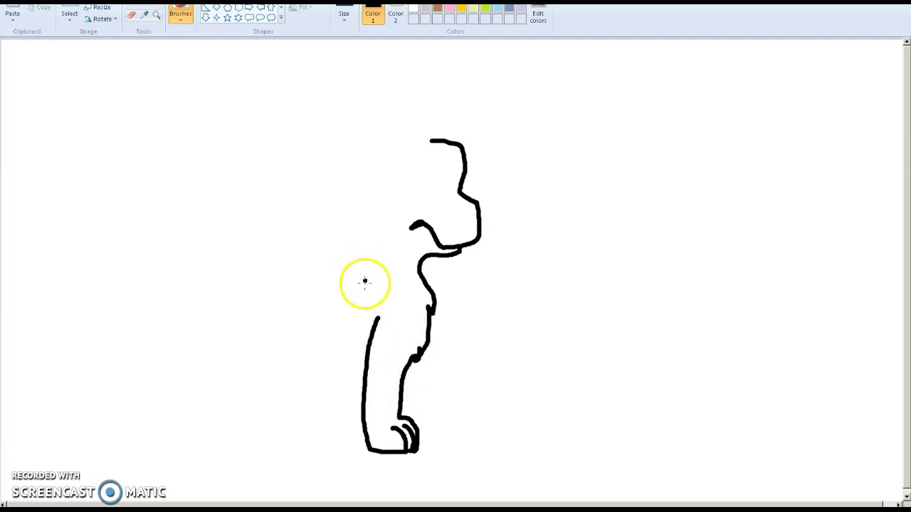
mouse_move(420, 352)
left_mouse_down()
mouse_move(475, 386)
mouse_move(486, 378)
mouse_move(500, 401)
mouse_move(465, 407)
mouse_move(402, 385)
left_mouse_up()
mouse_move(475, 387)
left_mouse_down()
mouse_move(502, 377)
mouse_move(508, 396)
left_mouse_up()
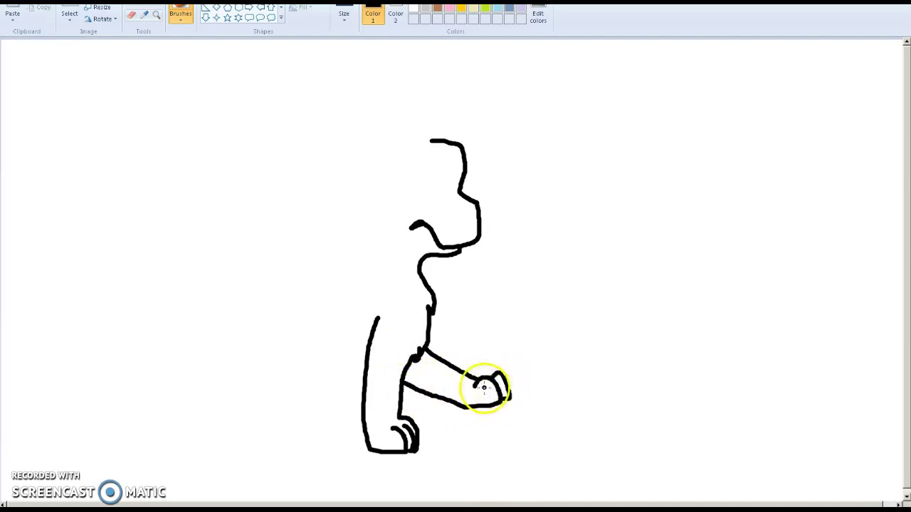
left_click_drag(475, 386, 491, 392)
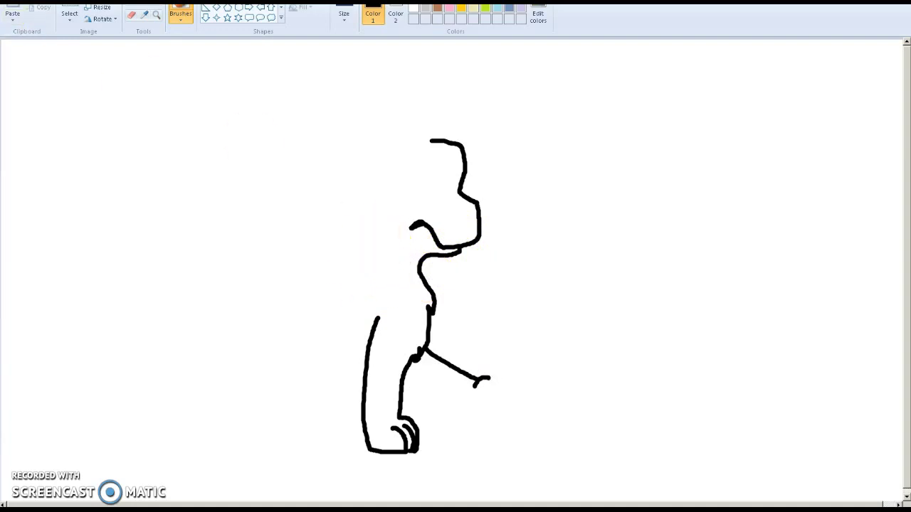
mouse_move(474, 382)
left_mouse_down()
mouse_move(490, 407)
mouse_move(464, 406)
mouse_move(403, 373)
left_mouse_up()
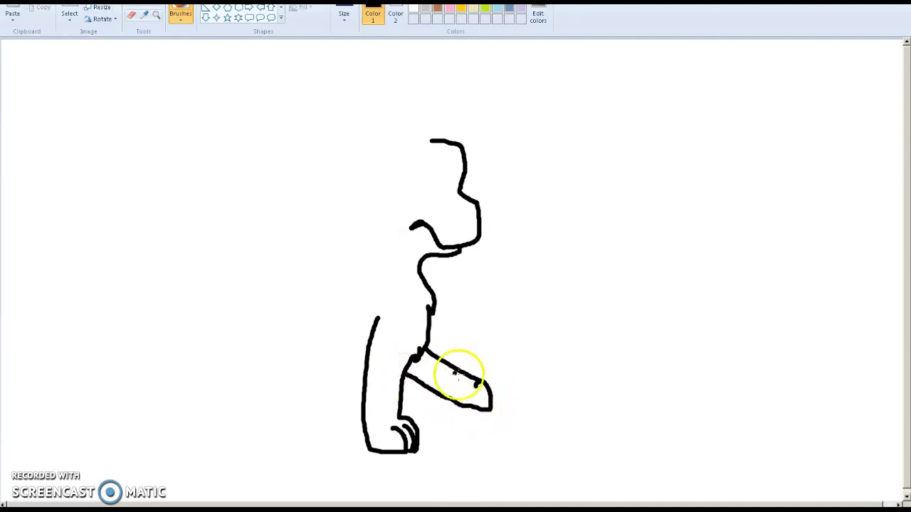
mouse_move(484, 381)
left_mouse_down()
mouse_move(498, 398)
mouse_move(494, 410)
left_mouse_up()
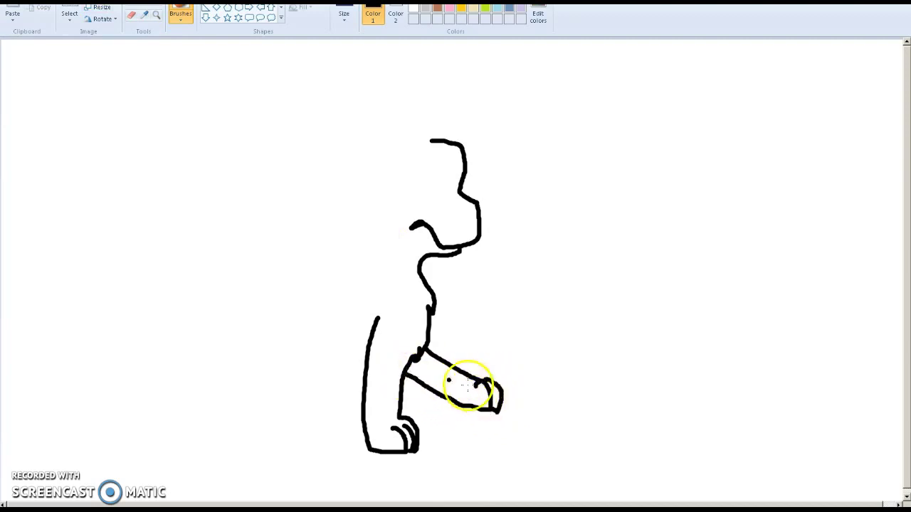
mouse_move(477, 370)
left_mouse_down()
mouse_move(505, 398)
mouse_move(501, 408)
left_mouse_up()
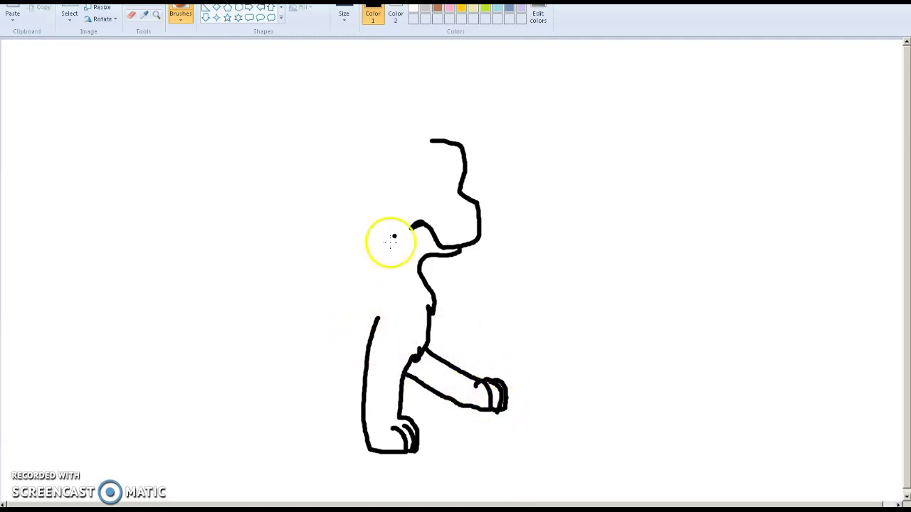
- Complete the head with two pointed ears, slanted scowling eyes with dark pupils, and a filled black nose on the muzzle
left_click_drag(403, 145, 439, 169)
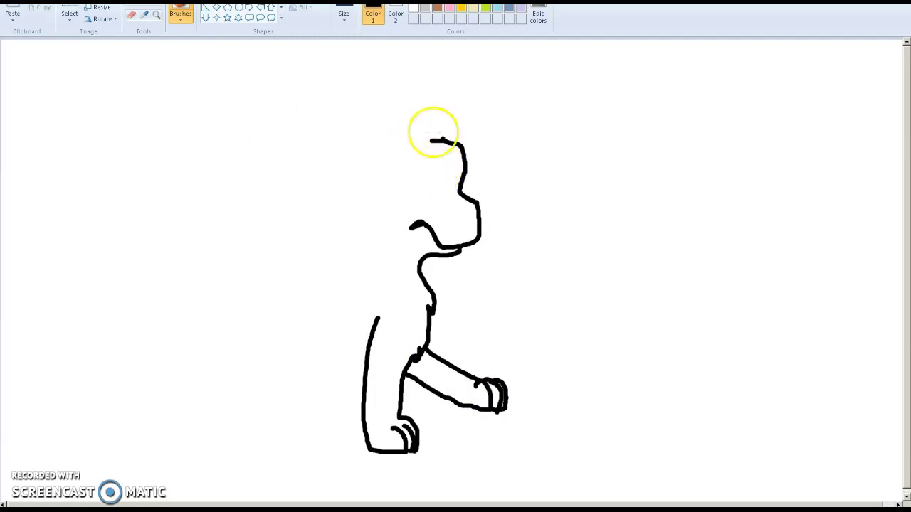
mouse_move(433, 141)
left_mouse_down()
mouse_move(412, 142)
mouse_move(383, 121)
mouse_move(377, 180)
left_mouse_up()
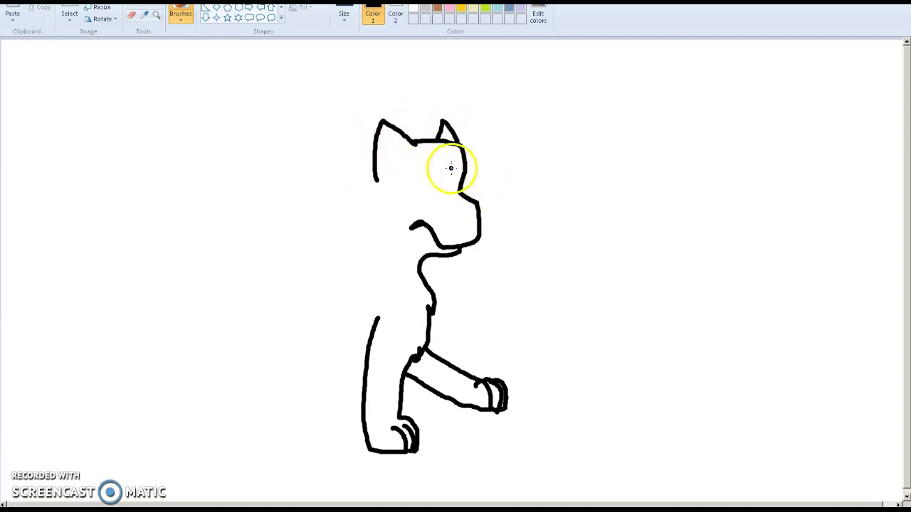
left_click(417, 148)
mouse_move(397, 126)
left_mouse_down()
mouse_move(388, 120)
mouse_move(377, 176)
left_mouse_up()
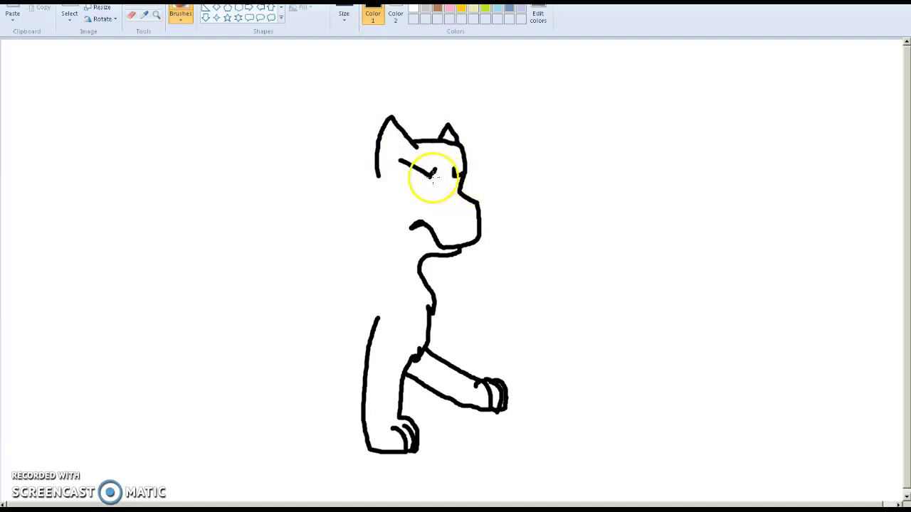
mouse_move(395, 185)
left_mouse_down()
mouse_move(420, 201)
mouse_move(429, 176)
mouse_move(397, 185)
mouse_move(412, 165)
left_mouse_up()
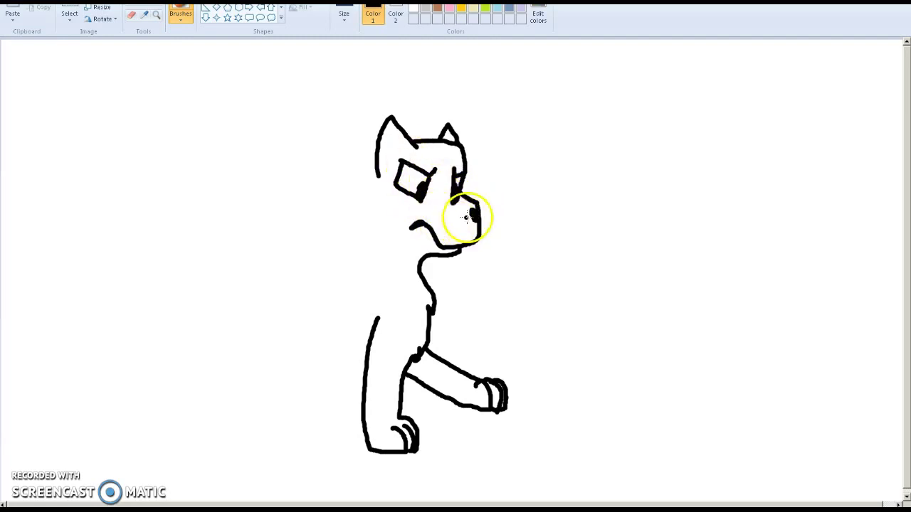
mouse_move(475, 210)
left_mouse_down()
mouse_move(483, 212)
mouse_move(471, 210)
left_mouse_up()
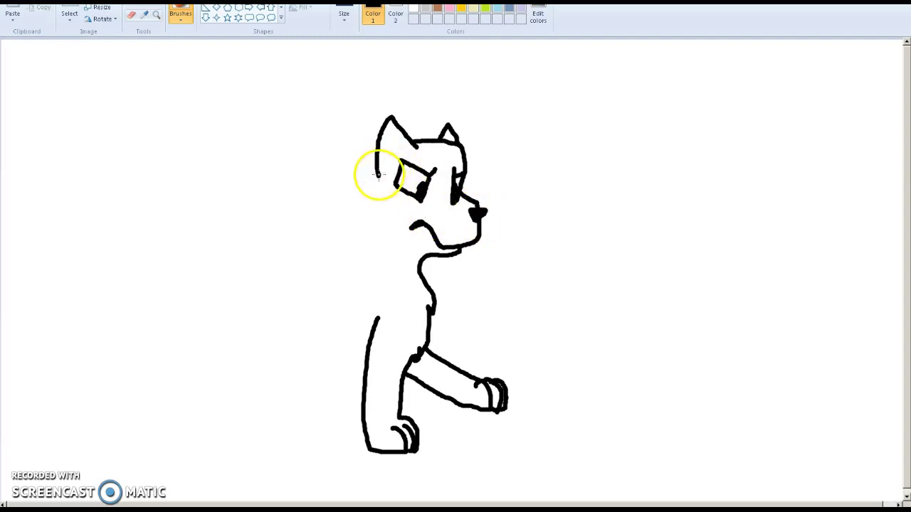
- Draw the tufted back of the neck and continue it into a long back line down to the rump
mouse_move(378, 178)
left_mouse_down()
mouse_move(370, 239)
mouse_move(364, 218)
mouse_move(351, 235)
mouse_move(319, 235)
mouse_move(309, 247)
mouse_move(283, 235)
mouse_move(238, 240)
mouse_move(221, 277)
left_mouse_up()
- Try a rounded hind leg with a paw and a jagged belly line, and undo those strokes
mouse_move(285, 263)
left_mouse_down()
mouse_move(309, 297)
mouse_move(306, 338)
mouse_move(289, 359)
mouse_move(240, 362)
mouse_move(264, 364)
mouse_move(256, 406)
mouse_move(262, 421)
mouse_move(272, 415)
mouse_move(283, 442)
mouse_move(247, 448)
mouse_move(219, 427)
mouse_move(213, 348)
mouse_move(197, 309)
mouse_move(220, 271)
left_mouse_up()
mouse_move(266, 407)
left_mouse_down()
mouse_move(290, 426)
mouse_move(290, 442)
mouse_move(281, 441)
mouse_move(280, 415)
mouse_move(291, 437)
left_mouse_up()
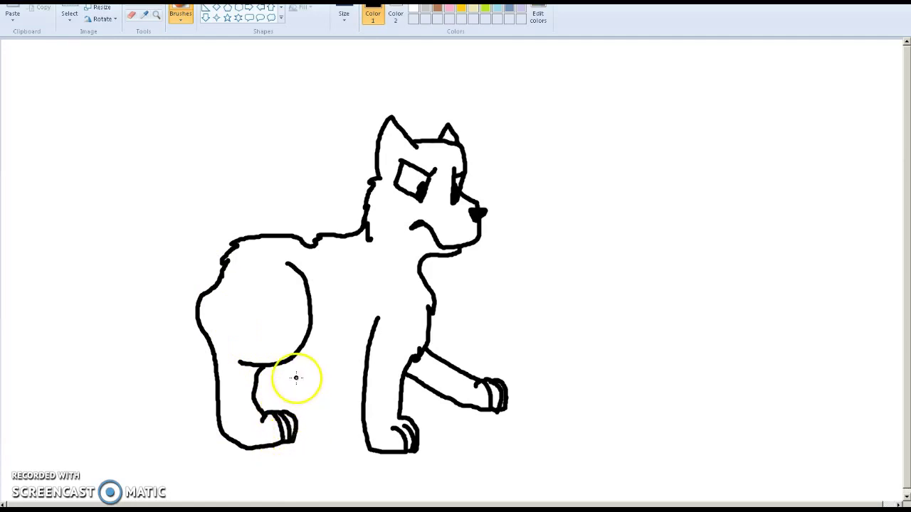
left_click_drag(300, 355, 357, 367)
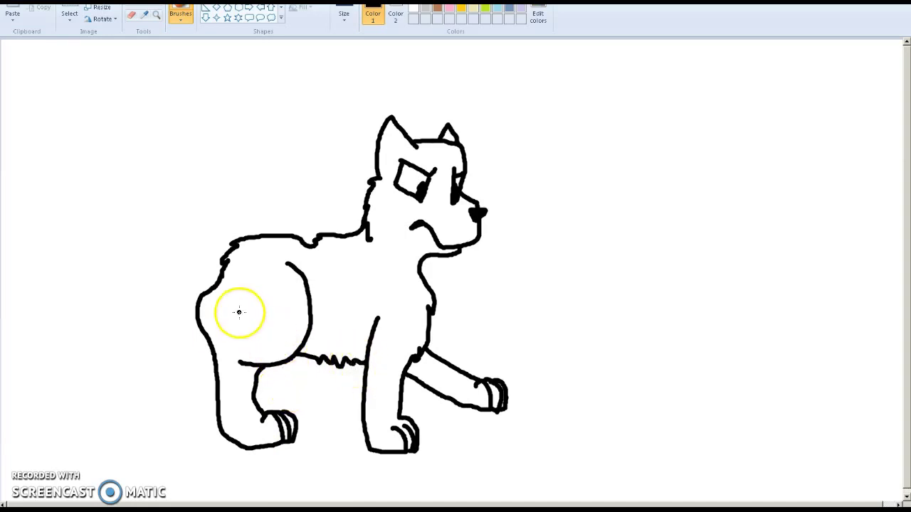
key("ctrl+z")
key("ctrl+z")
key("ctrl+z")
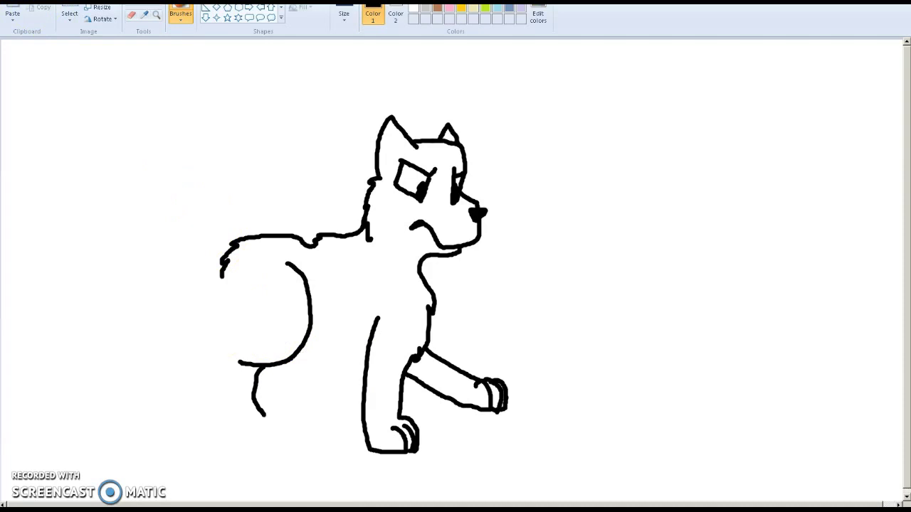
key("ctrl+z")
- Try a hind leg stretched out behind the rump, and undo its strokes
mouse_move(270, 266)
left_mouse_down()
mouse_move(266, 289)
mouse_move(216, 319)
mouse_move(184, 322)
mouse_move(208, 334)
mouse_move(207, 390)
left_mouse_up()
mouse_move(222, 265)
left_mouse_down()
mouse_move(158, 292)
mouse_move(143, 326)
mouse_move(144, 403)
left_mouse_up()
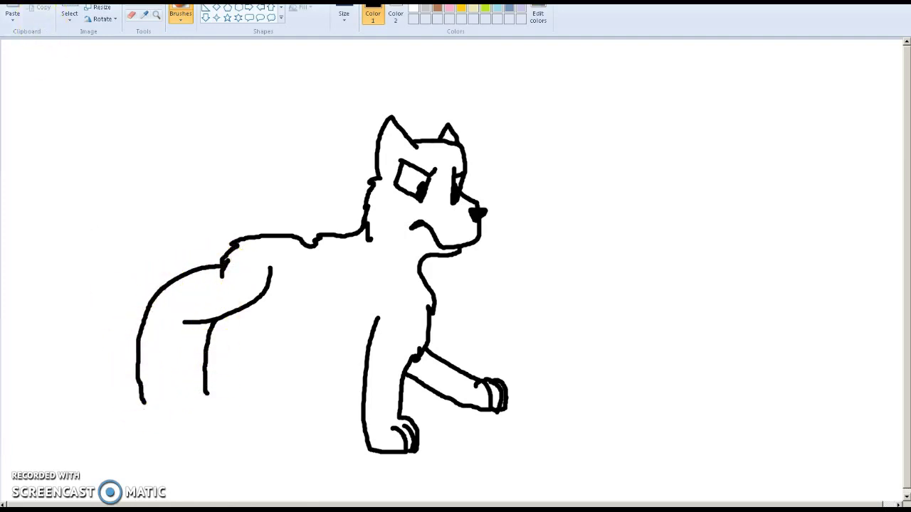
key("ctrl+z")
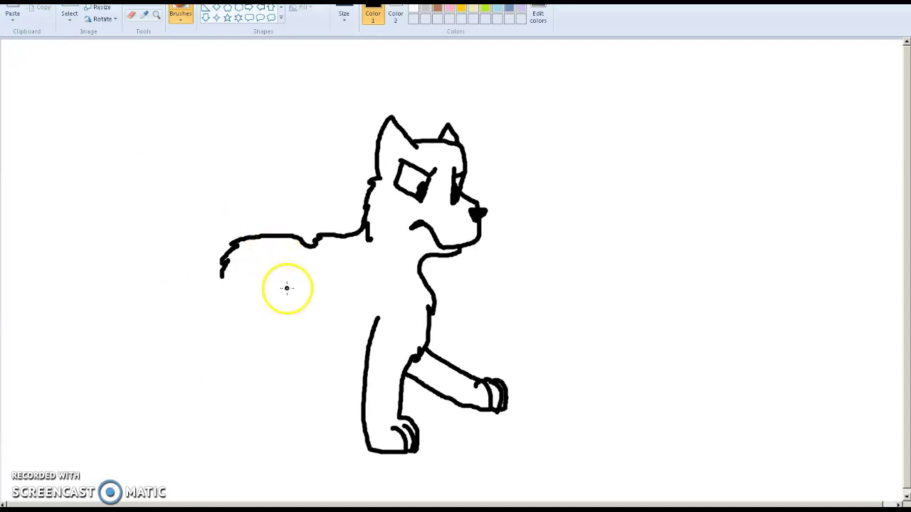
- Draw the near hind leg slanting backward with a toed paw, and join it to the front leg with a jagged belly line
mouse_move(271, 266)
left_mouse_down()
mouse_move(275, 312)
mouse_move(249, 340)
mouse_move(231, 342)
mouse_move(244, 341)
mouse_move(205, 397)
mouse_move(221, 395)
mouse_move(222, 420)
mouse_move(180, 424)
mouse_move(207, 282)
mouse_move(225, 265)
left_mouse_up()
mouse_move(229, 420)
left_mouse_down()
mouse_move(215, 392)
mouse_move(233, 396)
mouse_move(235, 415)
mouse_move(225, 418)
mouse_move(233, 395)
mouse_move(247, 400)
mouse_move(236, 417)
mouse_move(250, 391)
left_mouse_up()
left_click_drag(265, 326, 368, 341)
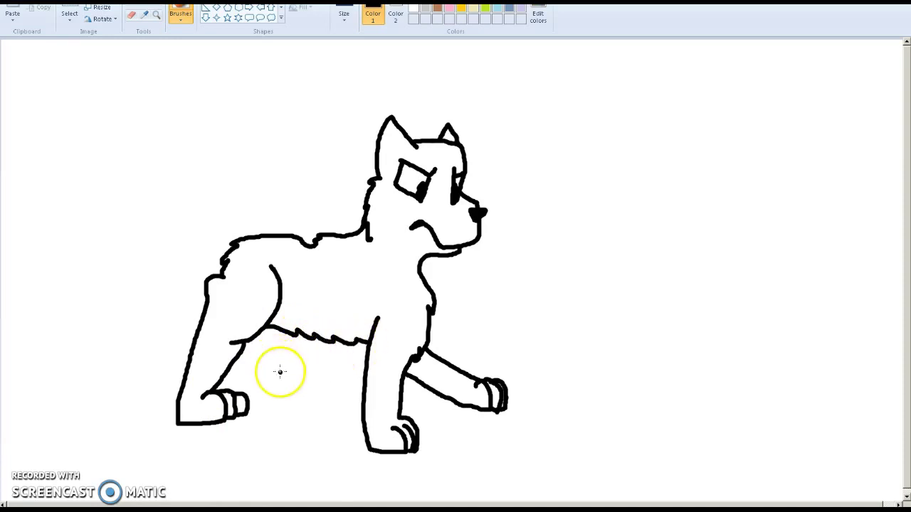
- Draw the far hind leg reaching forward under the belly, and add a long tail curling up over the back
mouse_move(264, 343)
left_mouse_down()
mouse_move(271, 325)
mouse_move(285, 346)
mouse_move(254, 356)
mouse_move(246, 345)
left_mouse_up()
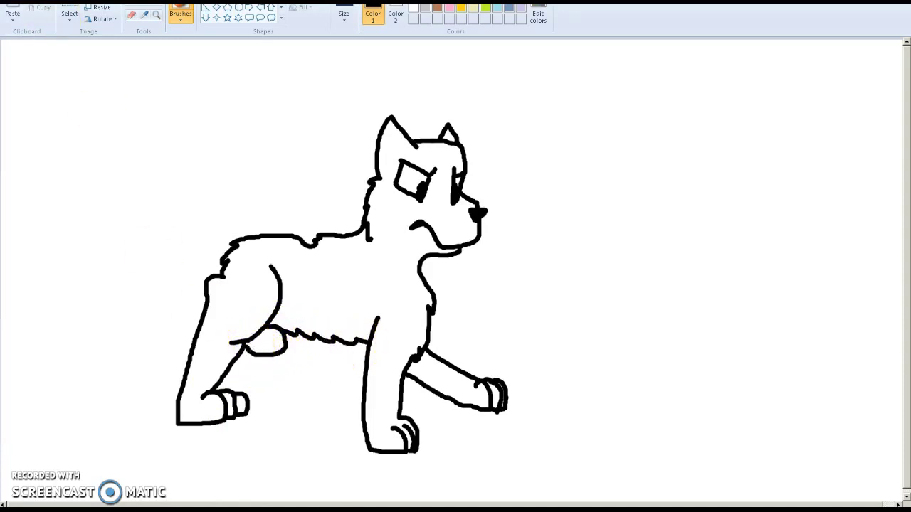
key("ctrl+z")
mouse_move(249, 343)
left_mouse_down()
mouse_move(282, 333)
mouse_move(259, 368)
mouse_move(285, 405)
mouse_move(256, 407)
mouse_move(233, 367)
mouse_move(290, 403)
left_mouse_up()
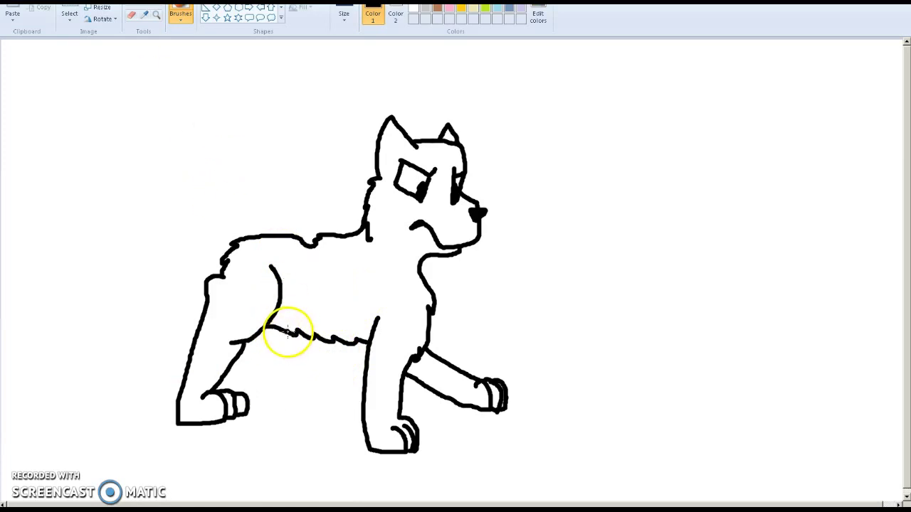
mouse_move(310, 355)
left_mouse_down()
mouse_move(338, 372)
mouse_move(337, 390)
mouse_move(312, 390)
mouse_move(291, 339)
left_mouse_up()
left_click_drag(335, 368, 346, 378)
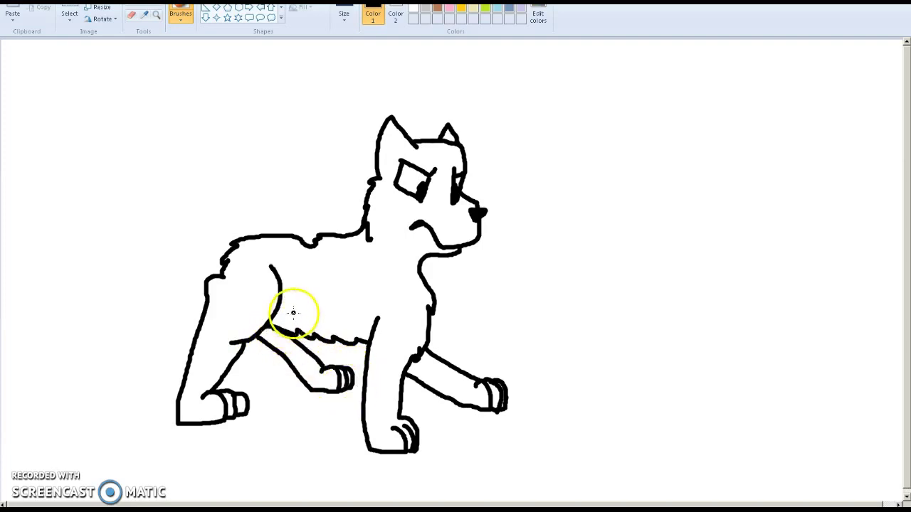
mouse_move(239, 240)
left_mouse_down()
mouse_move(163, 244)
mouse_move(137, 201)
mouse_move(190, 129)
mouse_move(235, 129)
mouse_move(247, 150)
mouse_move(252, 125)
mouse_move(209, 112)
mouse_move(151, 129)
mouse_move(123, 158)
mouse_move(111, 208)
mouse_move(120, 238)
mouse_move(151, 264)
mouse_move(204, 284)
left_mouse_up()
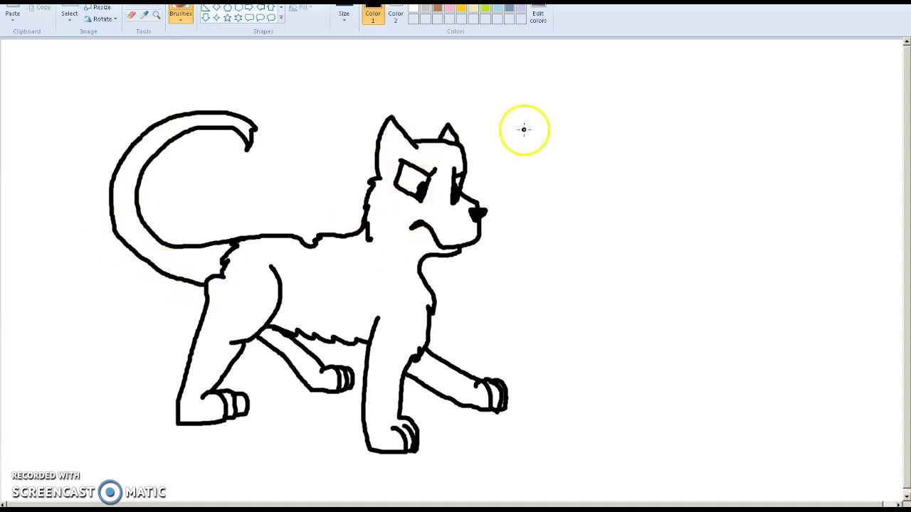
- Try handwriting a title starting with "BLUES" beside the animal's head, and undo all its strokes
mouse_move(528, 122)
left_mouse_down()
mouse_move(566, 201)
mouse_move(606, 205)
left_mouse_up()
mouse_move(597, 141)
left_mouse_down()
mouse_move(602, 177)
mouse_move(630, 146)
mouse_move(690, 150)
mouse_move(719, 203)
left_mouse_up()
mouse_move(715, 141)
left_mouse_down()
mouse_move(774, 183)
mouse_move(753, 212)
left_mouse_up()
left_click_drag(809, 146, 800, 218)
mouse_move(784, 171)
left_mouse_down()
mouse_move(836, 169)
mouse_move(861, 196)
mouse_move(891, 164)
left_mouse_up()
key("ctrl+z")
key("ctrl+z")
key("ctrl+z")
key("ctrl+z")
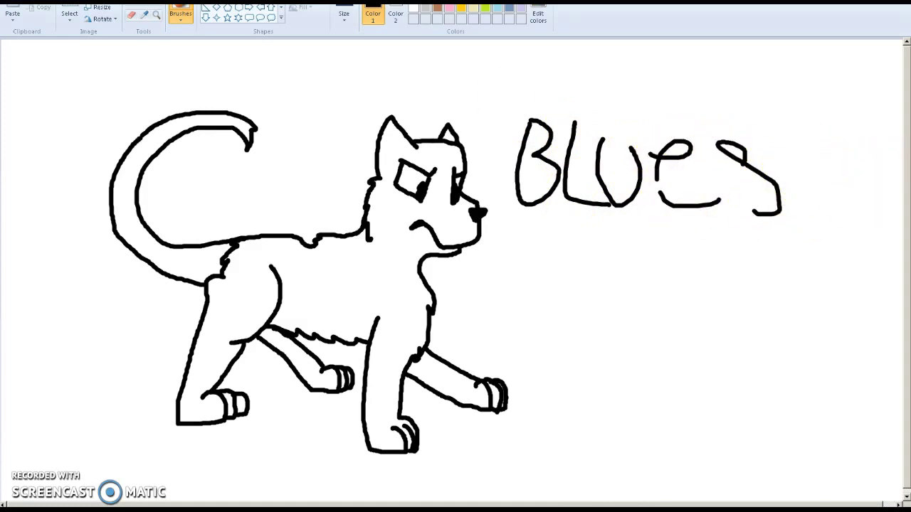
key("ctrl+z")
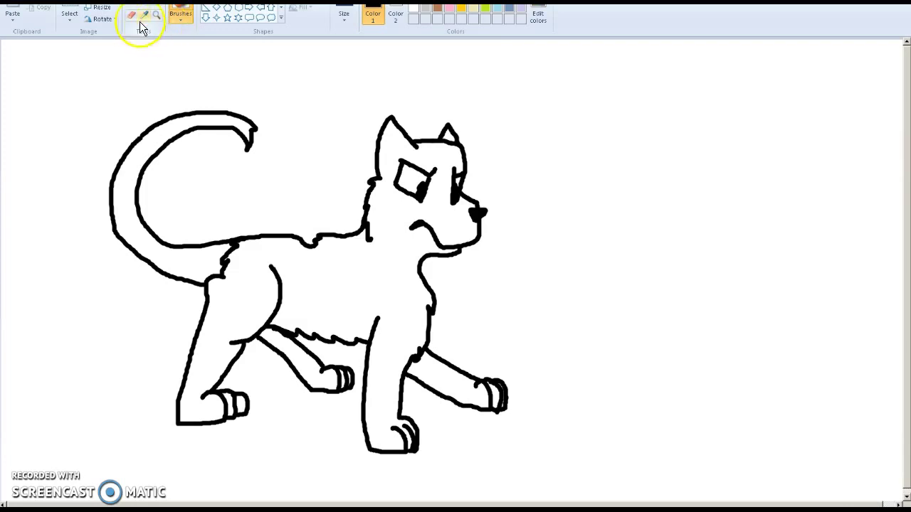
- Add the text "Bluestar From Warriors" on three lines in front of the animal at font size 72, widening the text box to fit
left_click(82, 19)
left_click(143, 13)
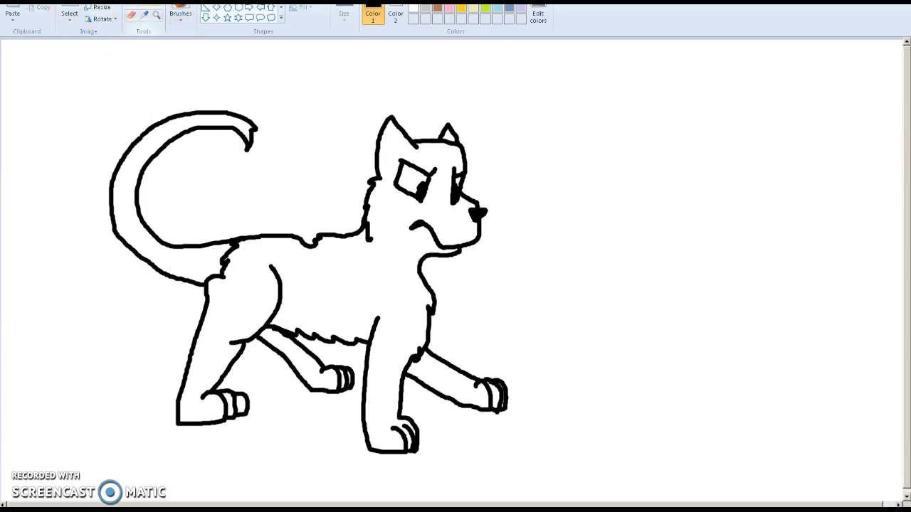
left_click(75, 27)
left_click(72, 24)
left_click_drag(578, 145, 843, 356)
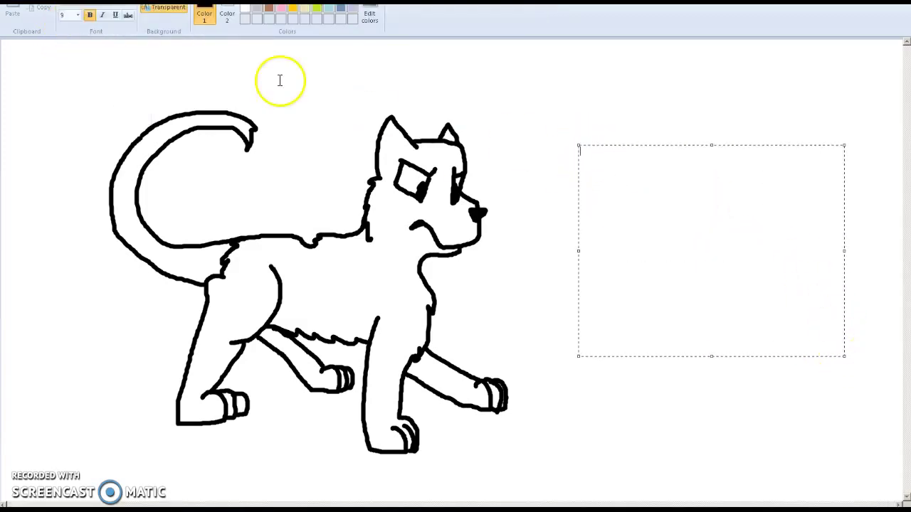
left_click(78, 22)
left_click(71, 176)
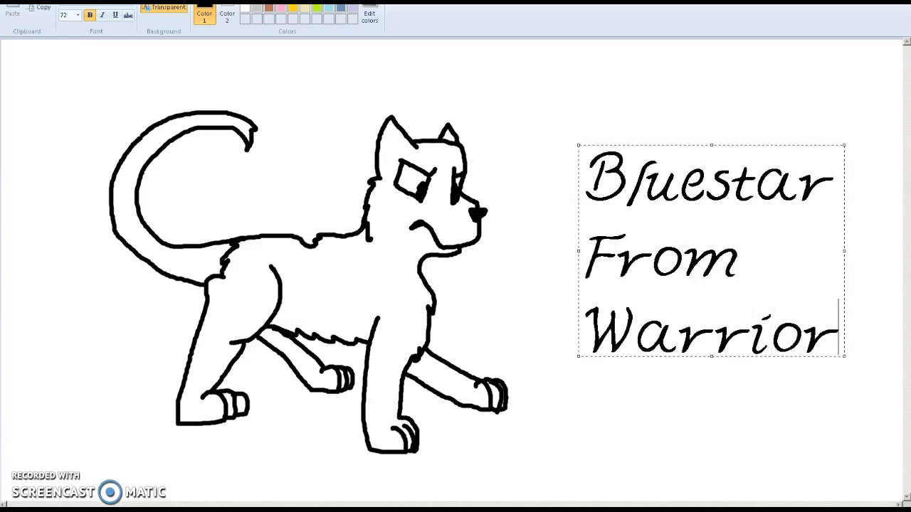
left_click_drag(844, 250, 900, 253)
type("s")
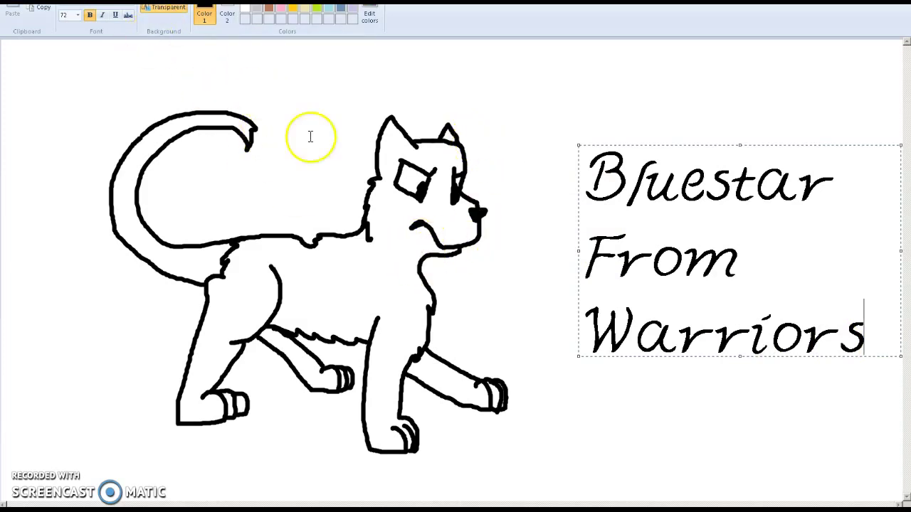
- Place the text "lel" in the gap between the tail and the head
left_click_drag(290, 128, 339, 168)
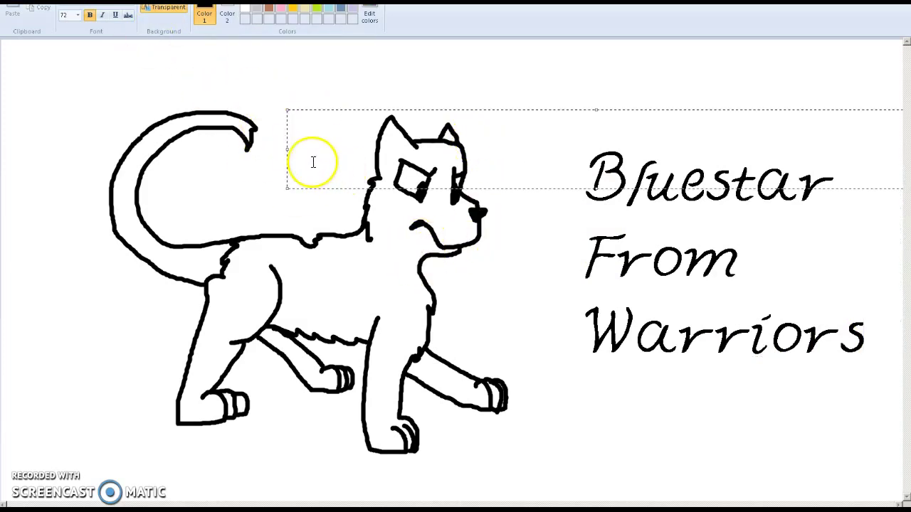
left_click(520, 278)
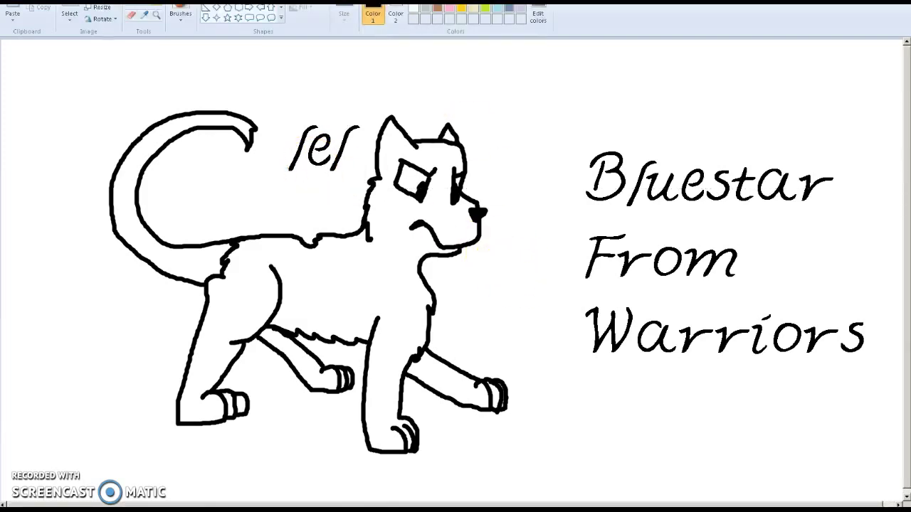
- Save the drawing as a PNG named BLUESTARARARARARA in the Documents library and get a blank canvas
left_click(437, 244)
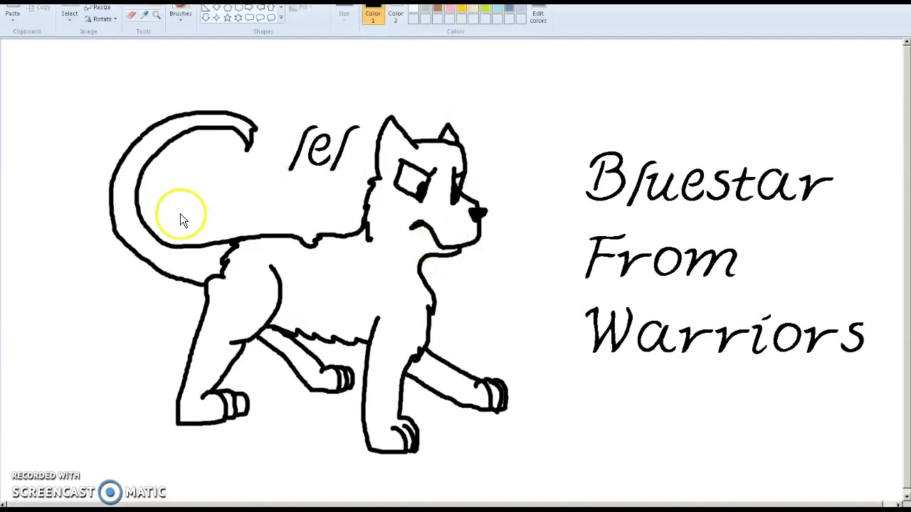
type("BLUESTA")
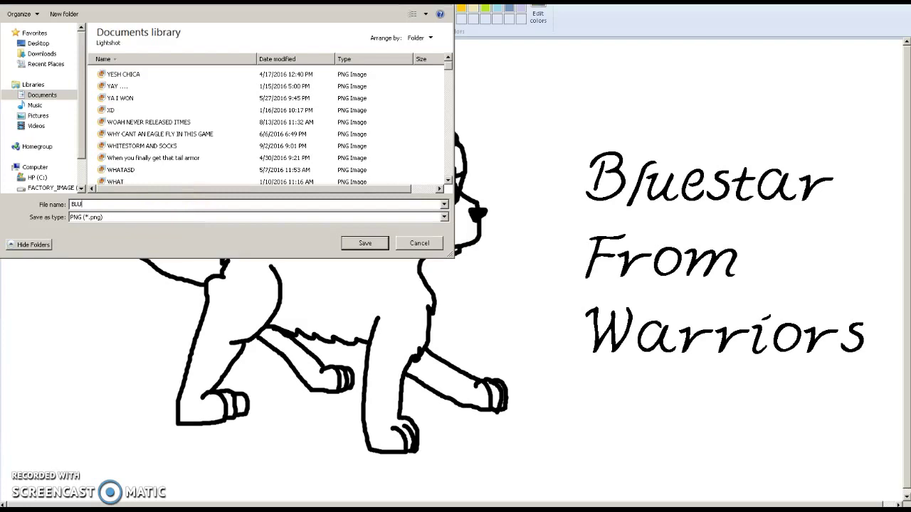
type("RARARARARA")
left_click(365, 243)
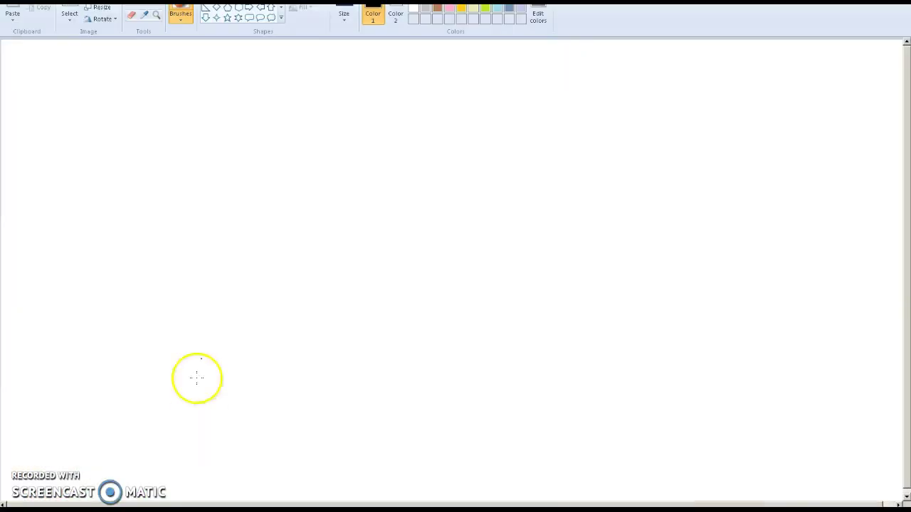
- Sketch a thin-lined figure on the blank canvas with a round face, big scalloped hair, short arms, a flared body and legs
mouse_move(439, 122)
left_mouse_down()
mouse_move(427, 203)
mouse_move(436, 114)
mouse_move(321, 250)
mouse_move(415, 266)
mouse_move(546, 149)
mouse_move(444, 113)
left_mouse_up()
left_click_drag(425, 155, 444, 151)
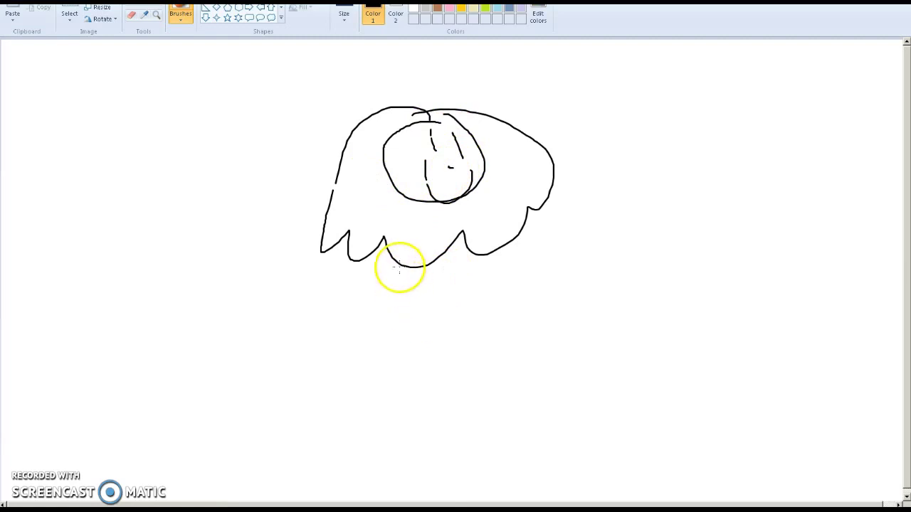
mouse_move(386, 273)
left_mouse_down()
mouse_move(360, 345)
mouse_move(415, 287)
left_mouse_up()
mouse_move(504, 244)
left_mouse_down()
mouse_move(555, 285)
mouse_move(525, 306)
mouse_move(482, 286)
left_mouse_up()
mouse_move(392, 311)
left_mouse_down()
mouse_move(526, 404)
mouse_move(498, 299)
left_mouse_up()
mouse_move(375, 412)
left_mouse_down()
mouse_move(413, 488)
mouse_move(437, 437)
mouse_move(466, 485)
mouse_move(532, 445)
mouse_move(528, 400)
left_mouse_up()
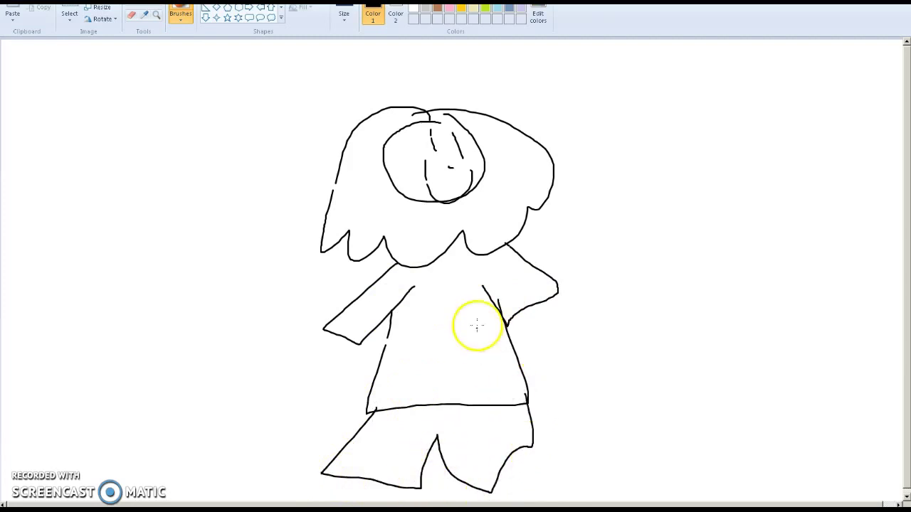
- Sketch a second thin-lined figure beside the first, with large round eyes, a muzzle, a jagged body and two pointed ears
mouse_move(764, 117)
left_mouse_down()
mouse_move(714, 125)
mouse_move(681, 187)
mouse_move(660, 176)
mouse_move(624, 195)
mouse_move(608, 280)
mouse_move(621, 263)
mouse_move(652, 295)
mouse_move(658, 275)
mouse_move(742, 208)
left_mouse_up()
mouse_move(653, 282)
left_mouse_down()
mouse_move(714, 288)
mouse_move(674, 394)
mouse_move(769, 443)
mouse_move(805, 450)
left_mouse_up()
left_click_drag(751, 122, 903, 148)
mouse_move(814, 161)
left_mouse_down()
mouse_move(833, 234)
mouse_move(833, 117)
left_mouse_up()
mouse_move(744, 109)
left_mouse_down()
mouse_move(764, 143)
mouse_move(720, 173)
left_mouse_up()
left_click_drag(837, 187, 802, 171)
mouse_move(845, 91)
left_mouse_down()
mouse_move(790, 71)
mouse_move(772, 90)
left_mouse_up()
left_click_drag(726, 97, 769, 88)
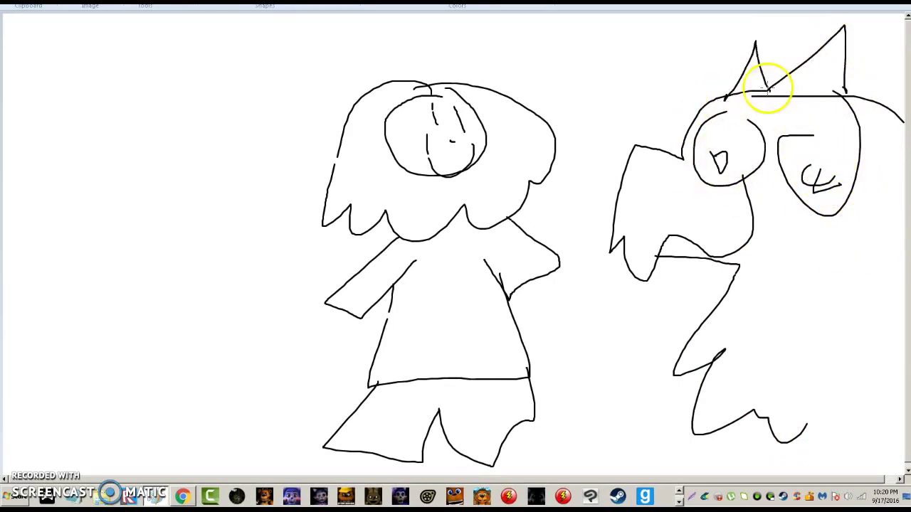
- Add a nose to the second figure's muzzle, handwrite large lettering and a small "LeL" above the figures, and scribble long lines across the canvas
left_click_drag(675, 179, 665, 184)
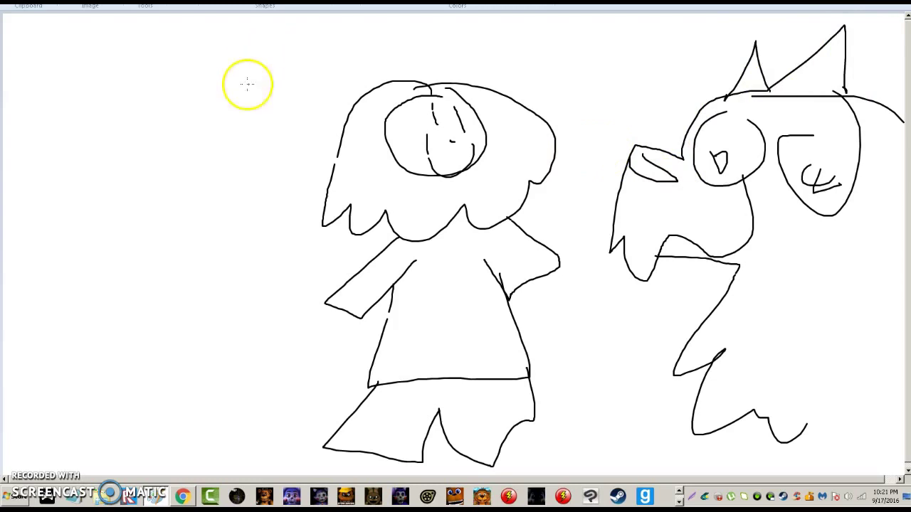
left_click_drag(79, 71, 57, 163)
mouse_move(52, 78)
left_mouse_down()
mouse_move(111, 148)
mouse_move(278, 67)
mouse_move(441, 199)
mouse_move(10, 285)
mouse_move(895, 81)
mouse_move(9, 288)
mouse_move(7, 350)
left_mouse_up()
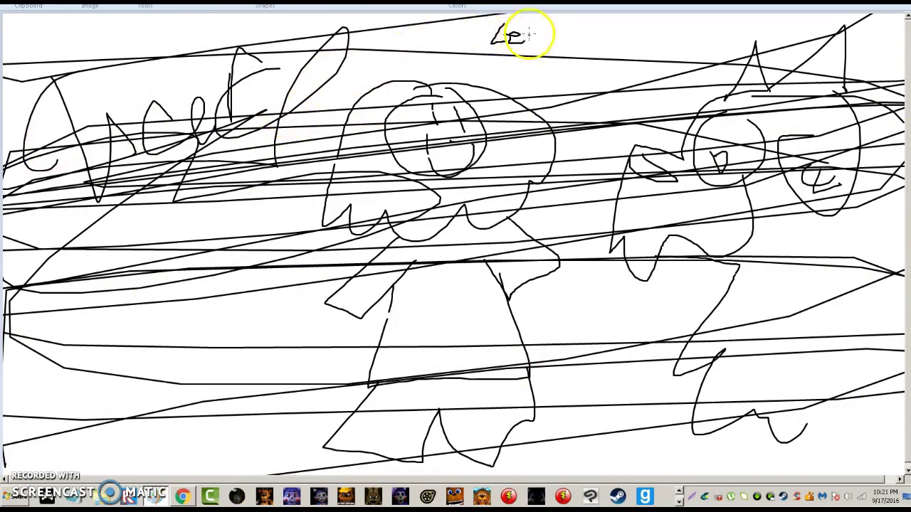
- Close Paint and discard the unsaved drawing
key("alt+F4")
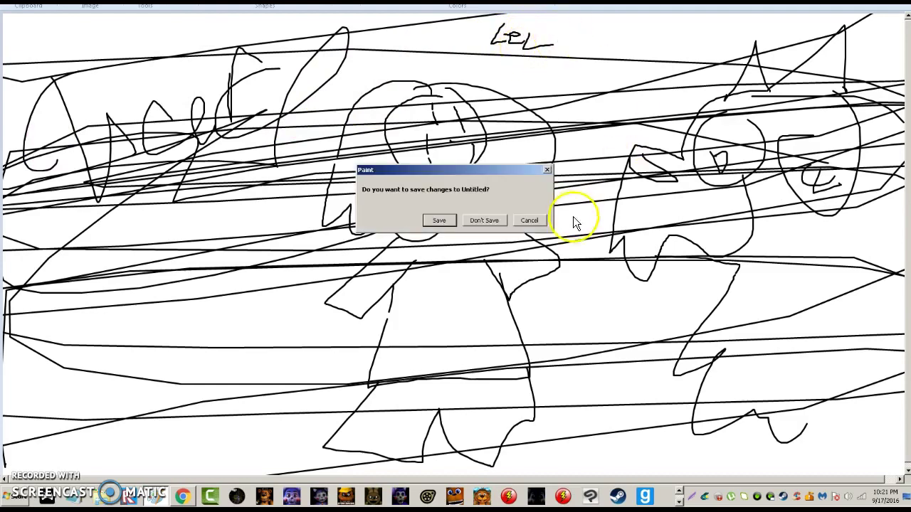
left_click(484, 221)
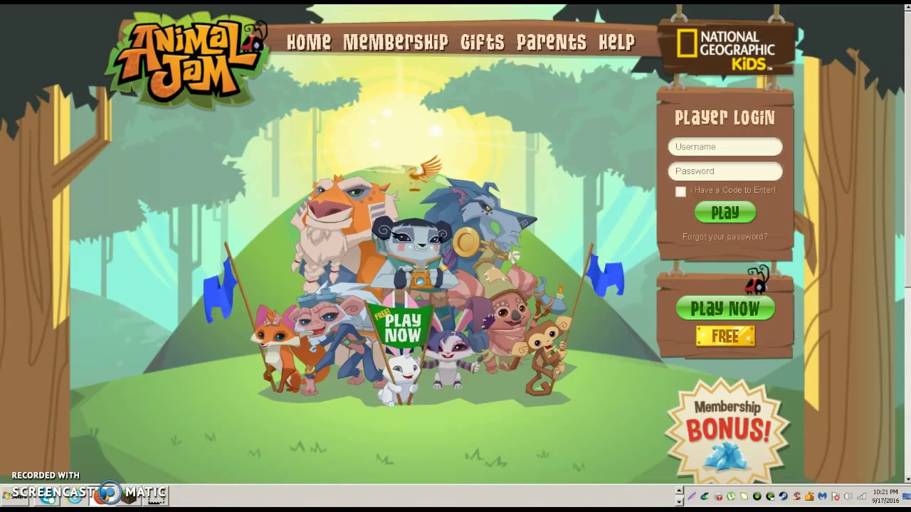
- Enter "Bye" as the username in the Animal Jam player login
left_click(722, 144)
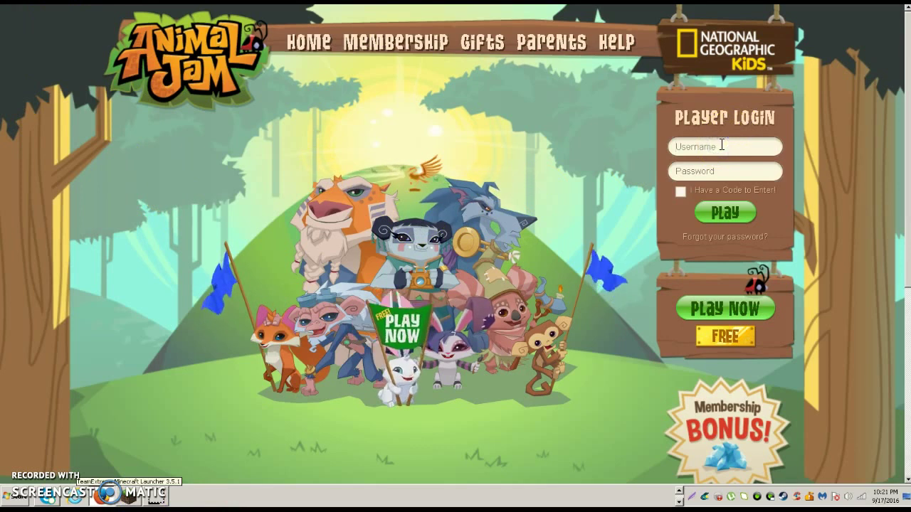
type("Bye")
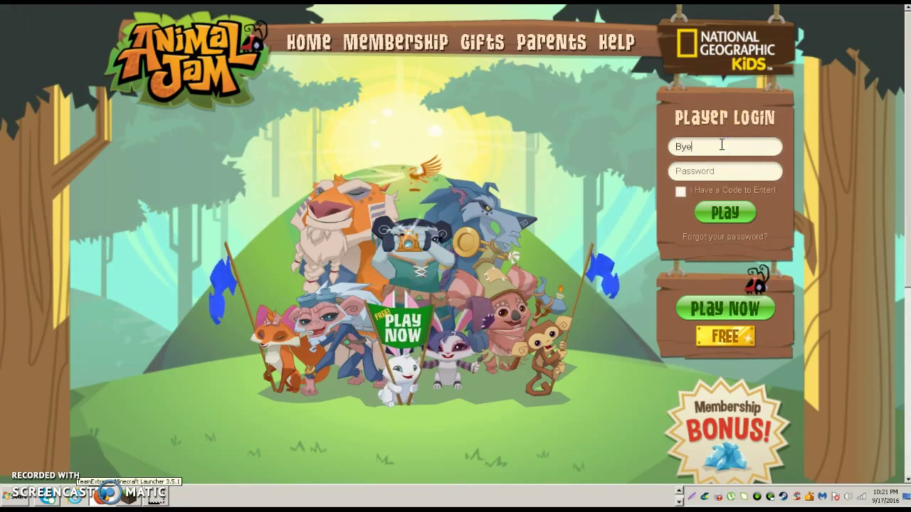